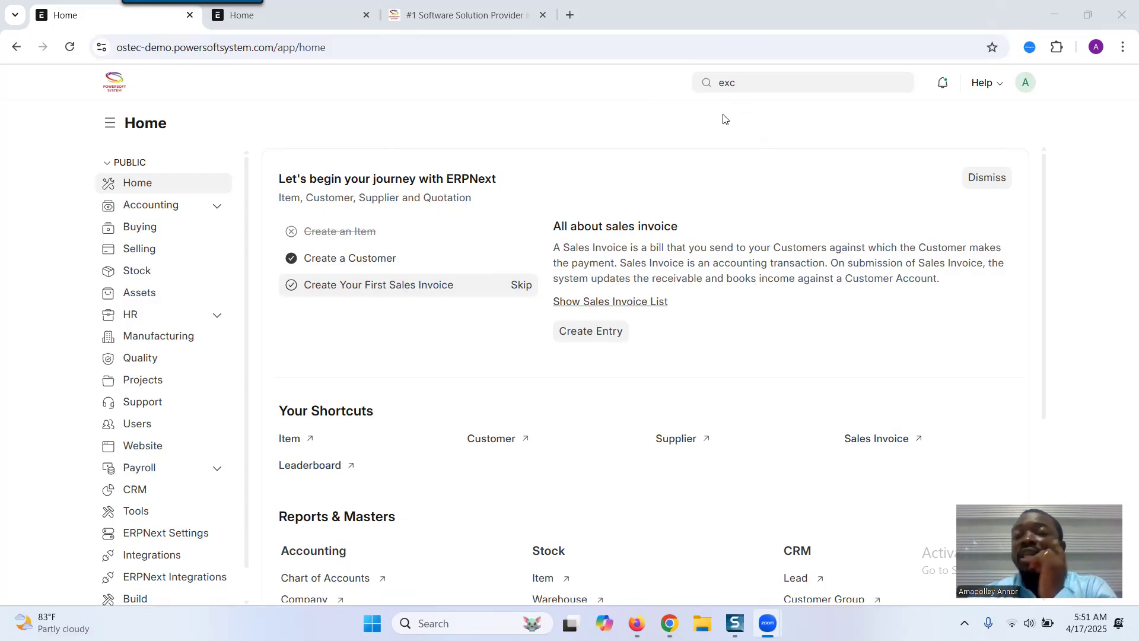
- Search for exchange and open the Exchange Rate Revaluation list
{"action": "left_click", "coordinate": [746, 84]}
{"action": "key", "text": "BackSpace"}
{"action": "key", "text": "BackSpace"}
{"action": "key", "text": "BackSpace"}
{"action": "type", "text": "exch"}
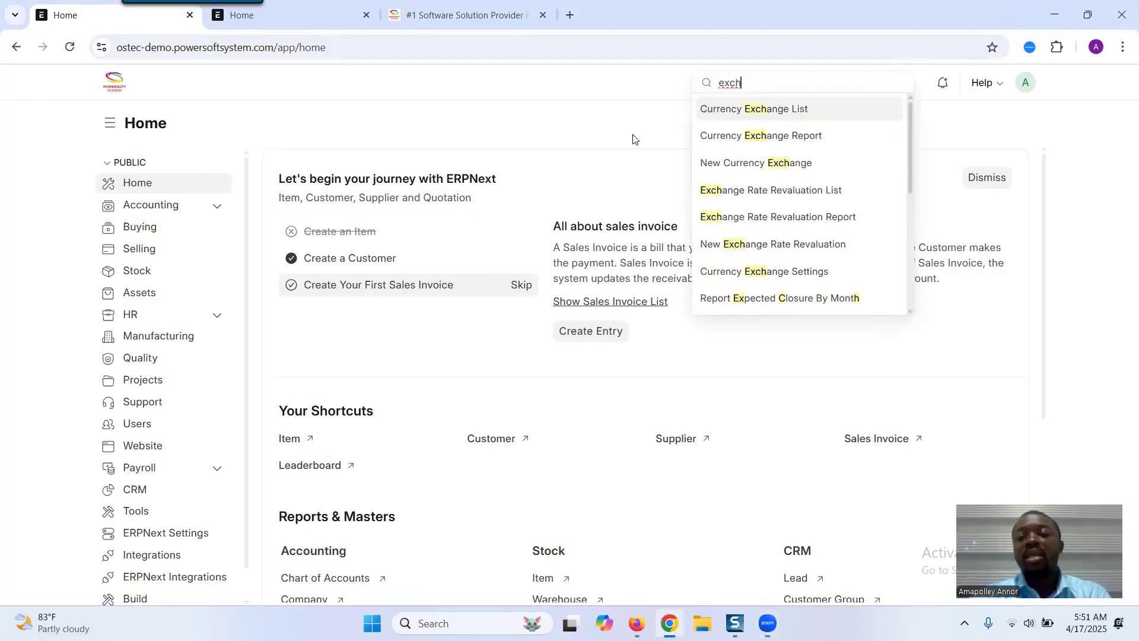
{"action": "left_click", "coordinate": [722, 191]}
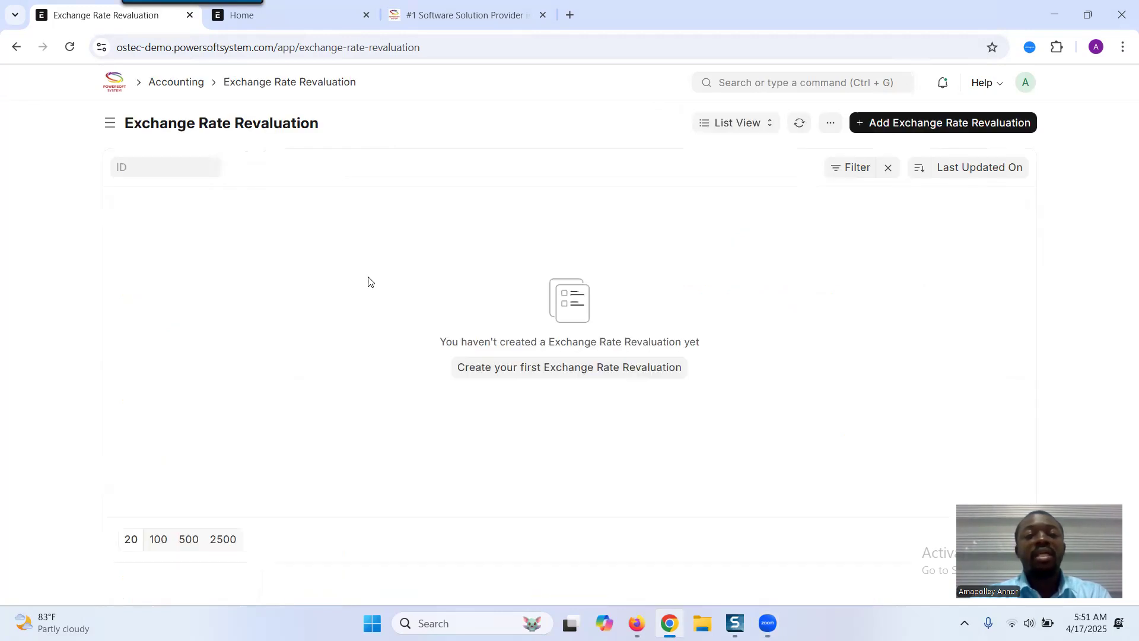
- Create a new Exchange Rate Revaluation and set its posting date to 30-04-2025
{"action": "left_click", "coordinate": [543, 369]}
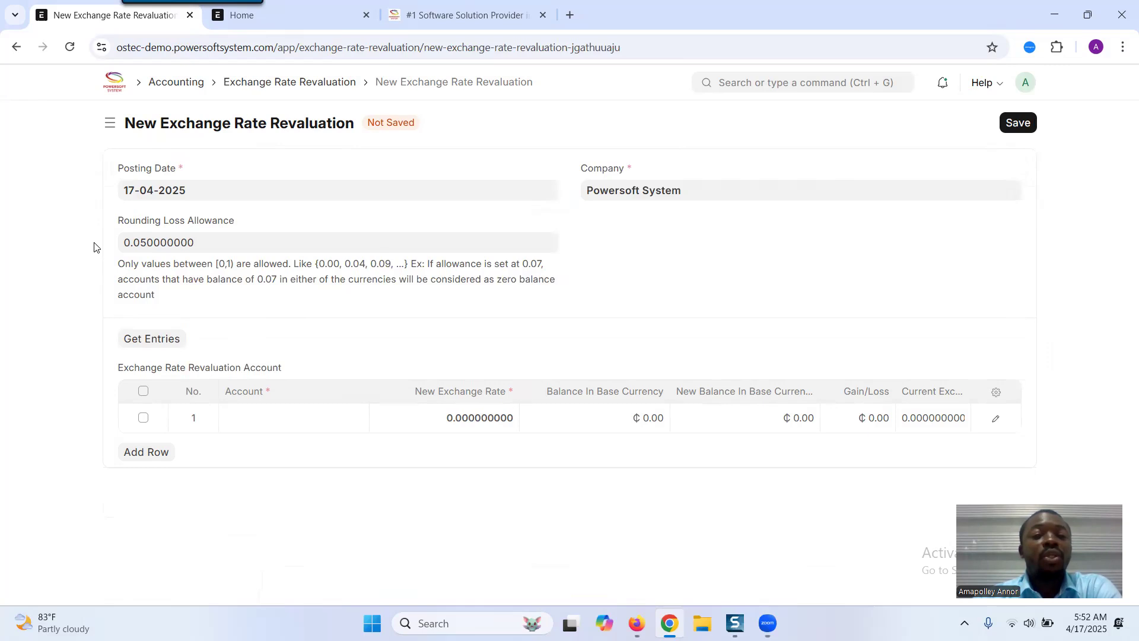
{"action": "left_click", "coordinate": [198, 195]}
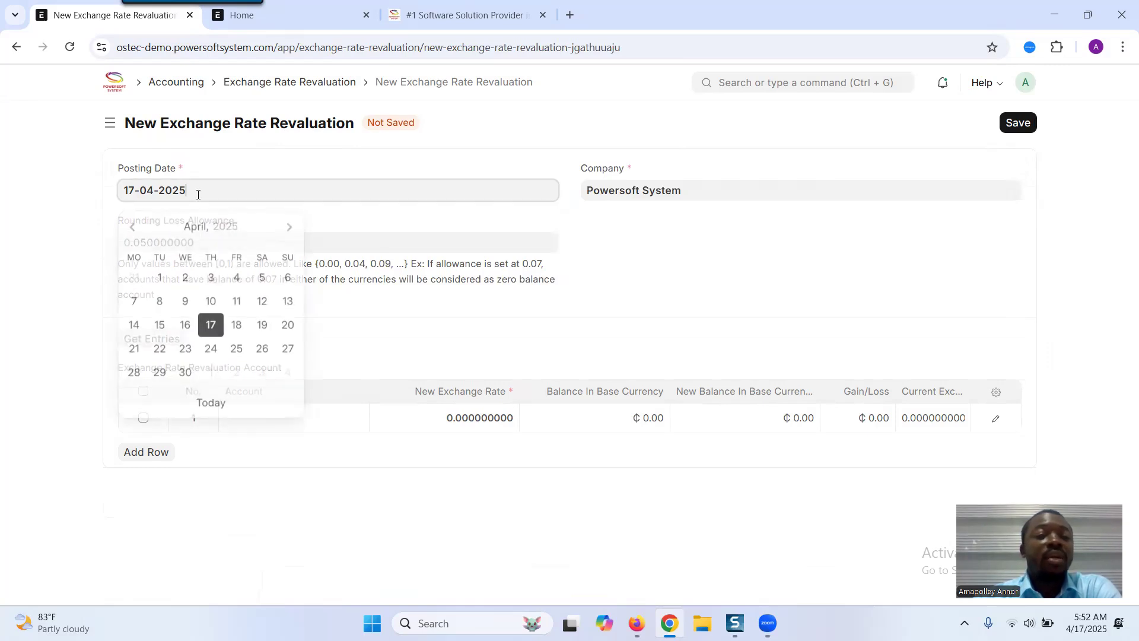
{"action": "left_click", "coordinate": [185, 372]}
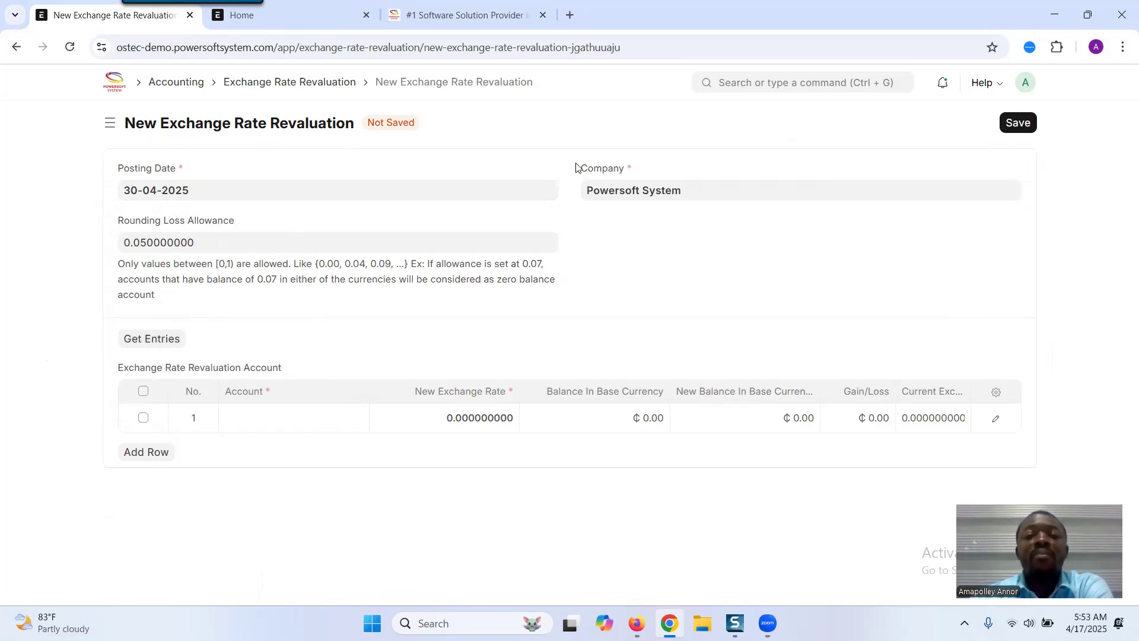
- Fetch the foreign-currency account entries into the revaluation account table
{"action": "left_click", "coordinate": [595, 190]}
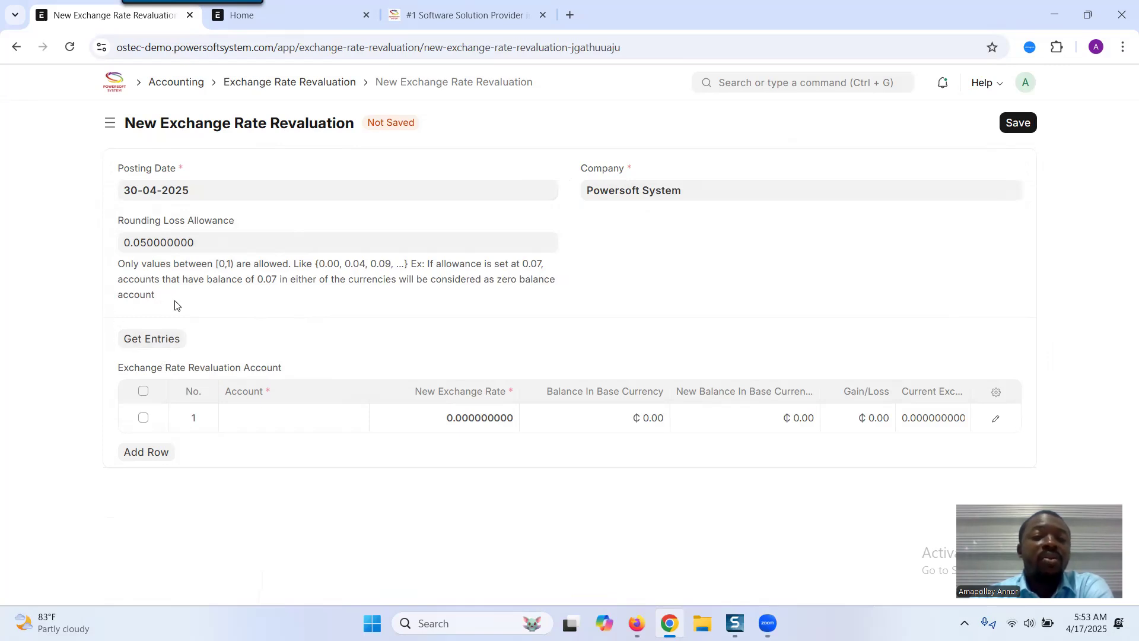
{"action": "left_click", "coordinate": [159, 340]}
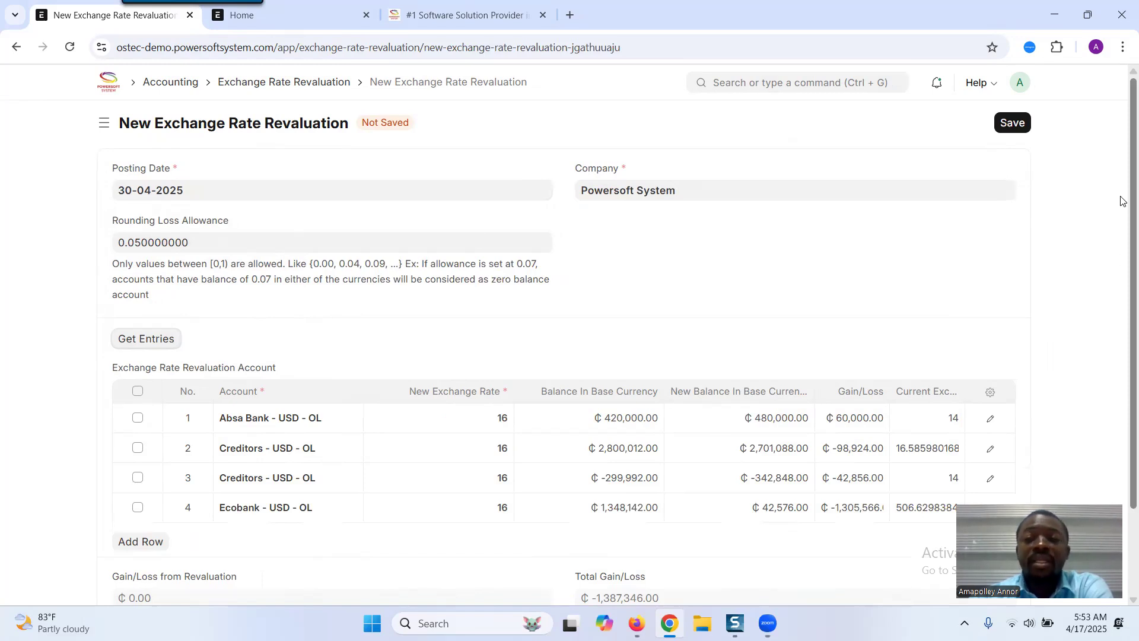
{"action": "scroll", "coordinate": [1122, 213], "scroll_direction": "down", "scroll_amount": 1}
{"action": "scroll", "coordinate": [1122, 226], "scroll_direction": "down", "scroll_amount": 1}
{"action": "scroll", "coordinate": [1122, 237], "scroll_direction": "up", "scroll_amount": 1}
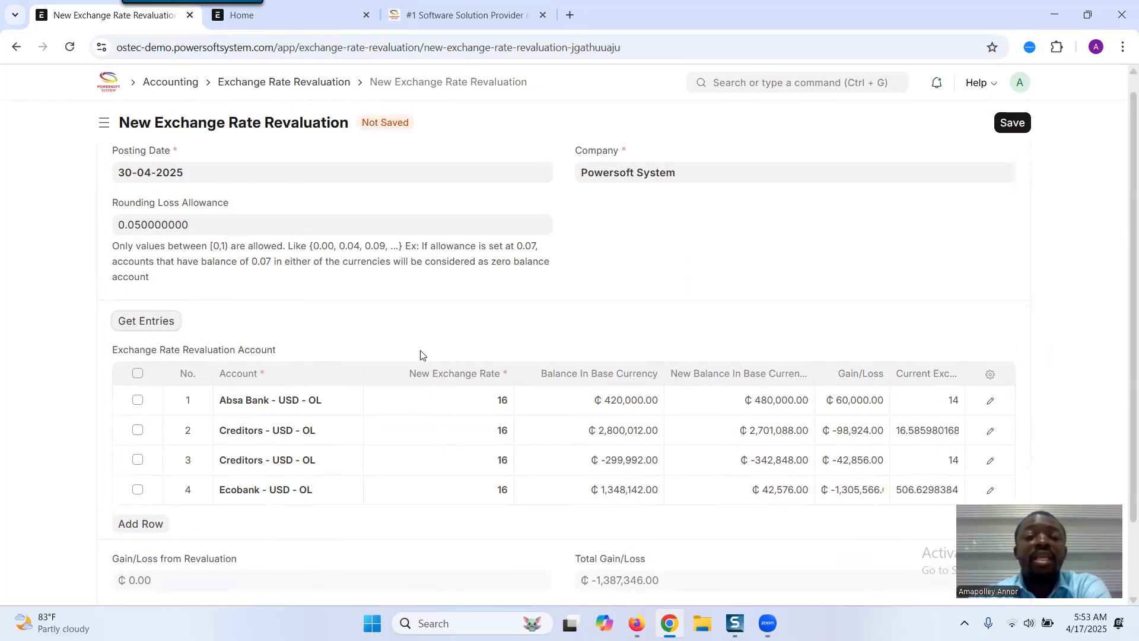
- Check the Currency Exchange list of recorded USD and GHS rates in the other tab, then return to the revaluation
{"action": "left_click", "coordinate": [297, 21]}
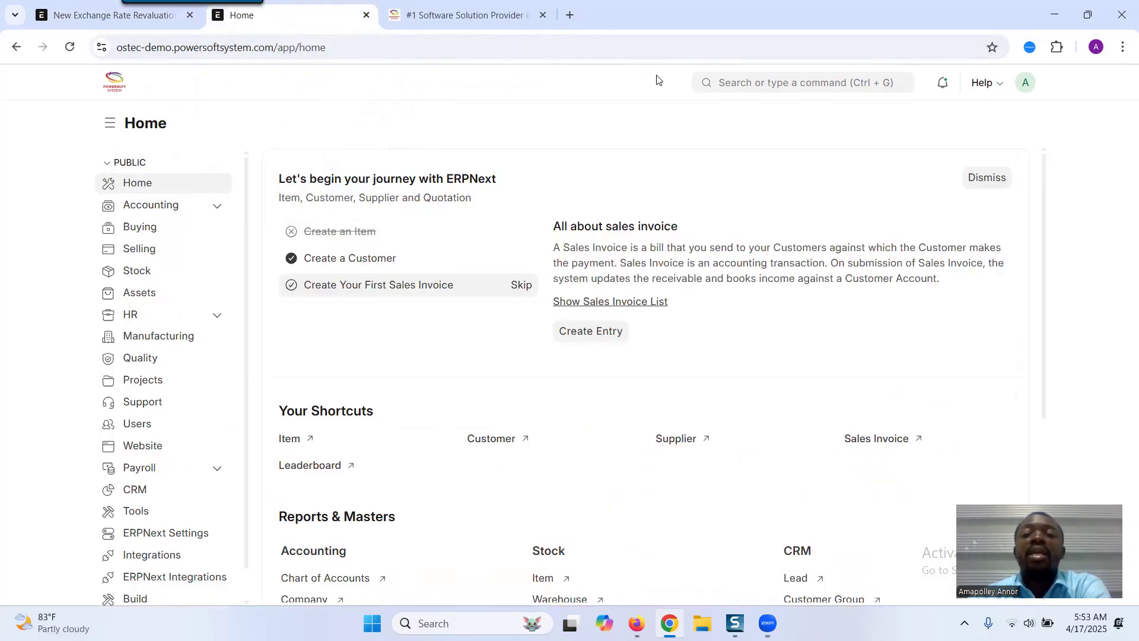
{"action": "left_click", "coordinate": [756, 83]}
{"action": "type", "text": "e"}
{"action": "key", "text": "BackSpace"}
{"action": "type", "text": "curre"}
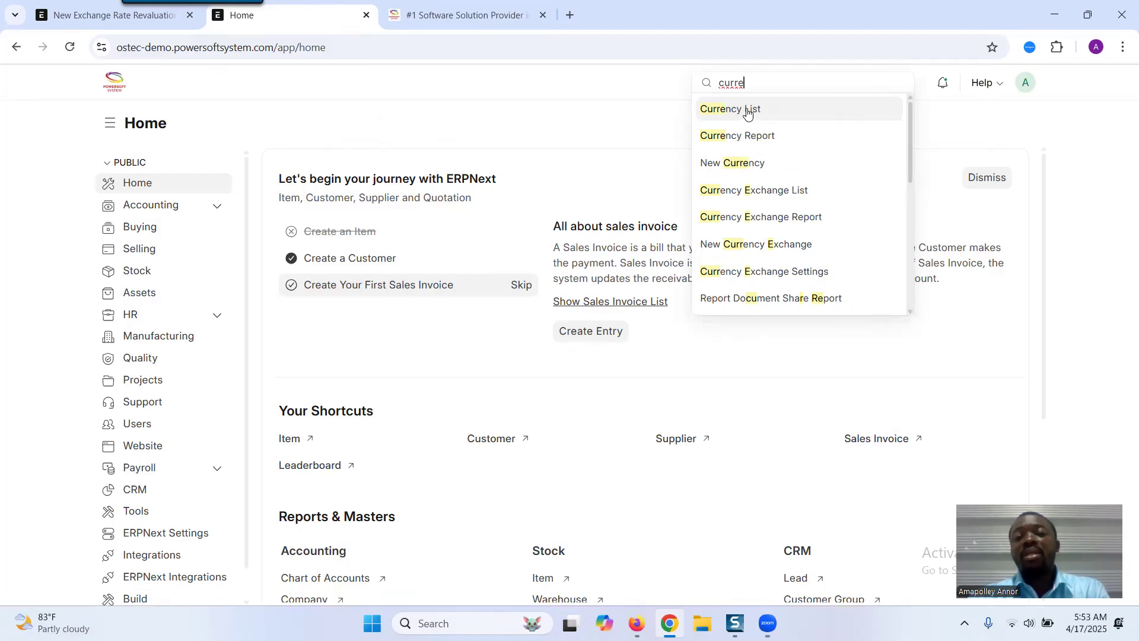
{"action": "left_click", "coordinate": [757, 191]}
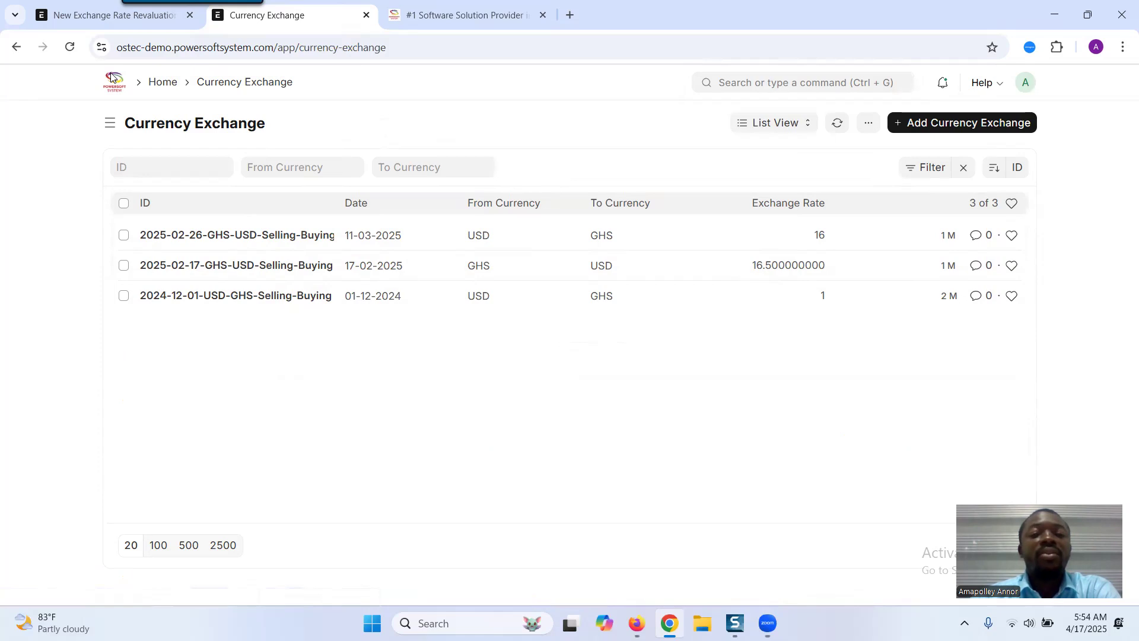
{"action": "left_click", "coordinate": [15, 51]}
{"action": "left_click", "coordinate": [116, 15]}
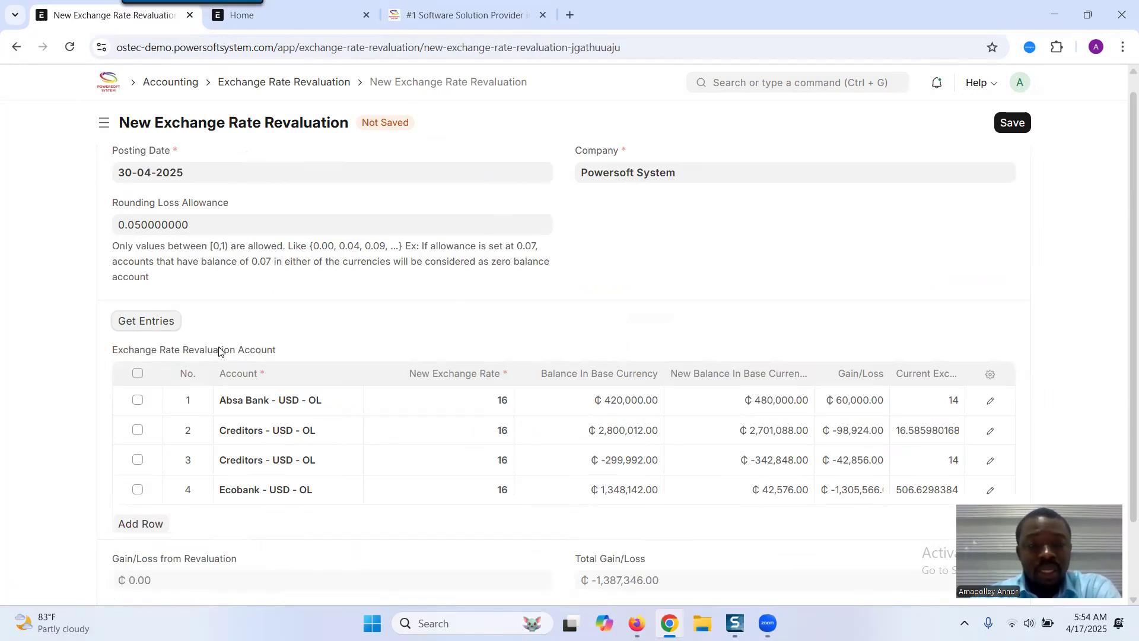
{"action": "left_click", "coordinate": [138, 400]}
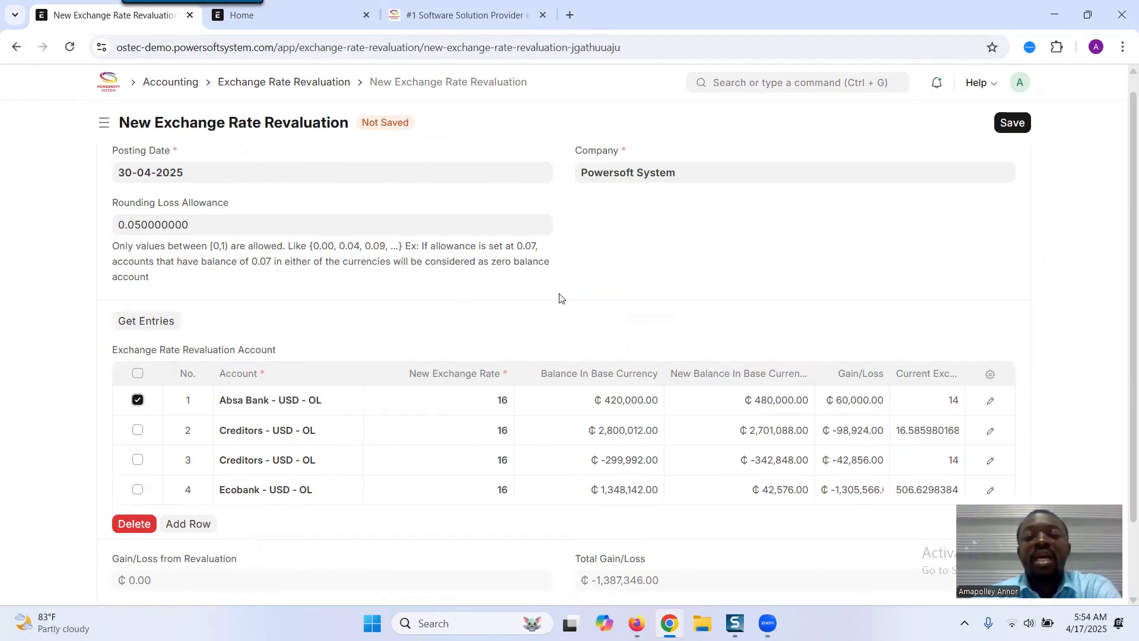
{"action": "left_click_drag", "start_coordinate": [542, 374], "coordinate": [660, 376]}
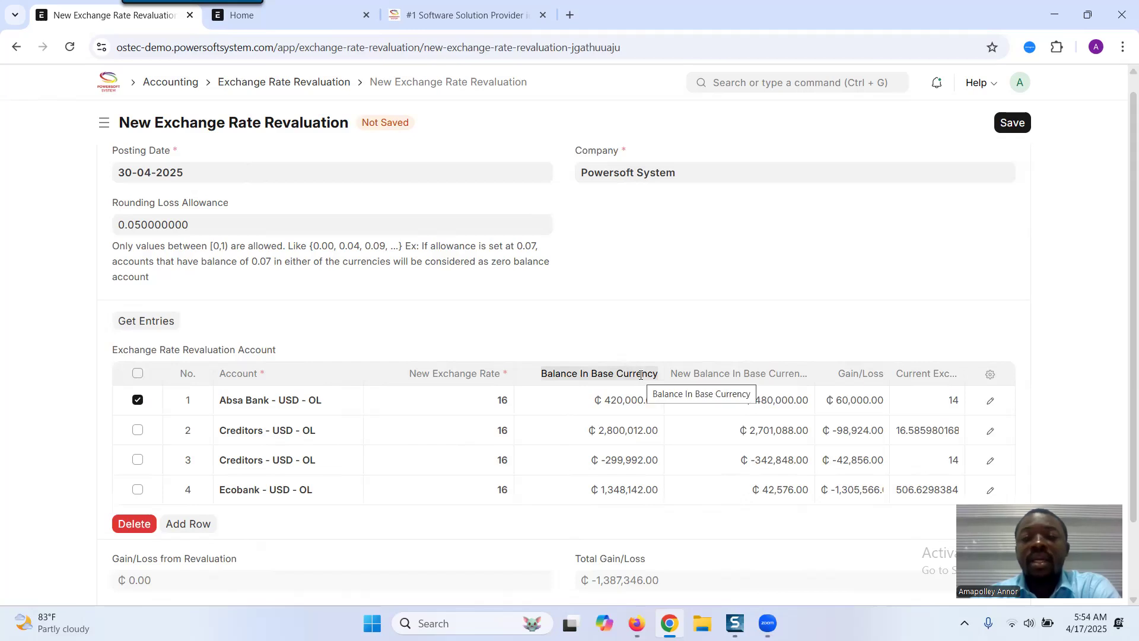
{"action": "left_click", "coordinate": [137, 400]}
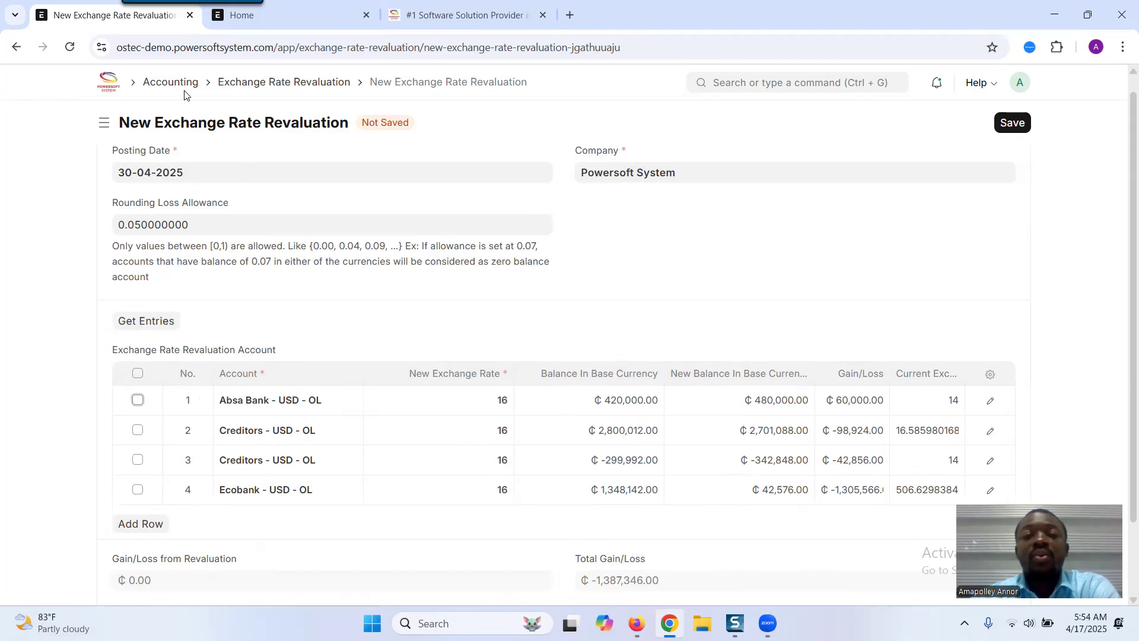
{"action": "left_click", "coordinate": [298, 22]}
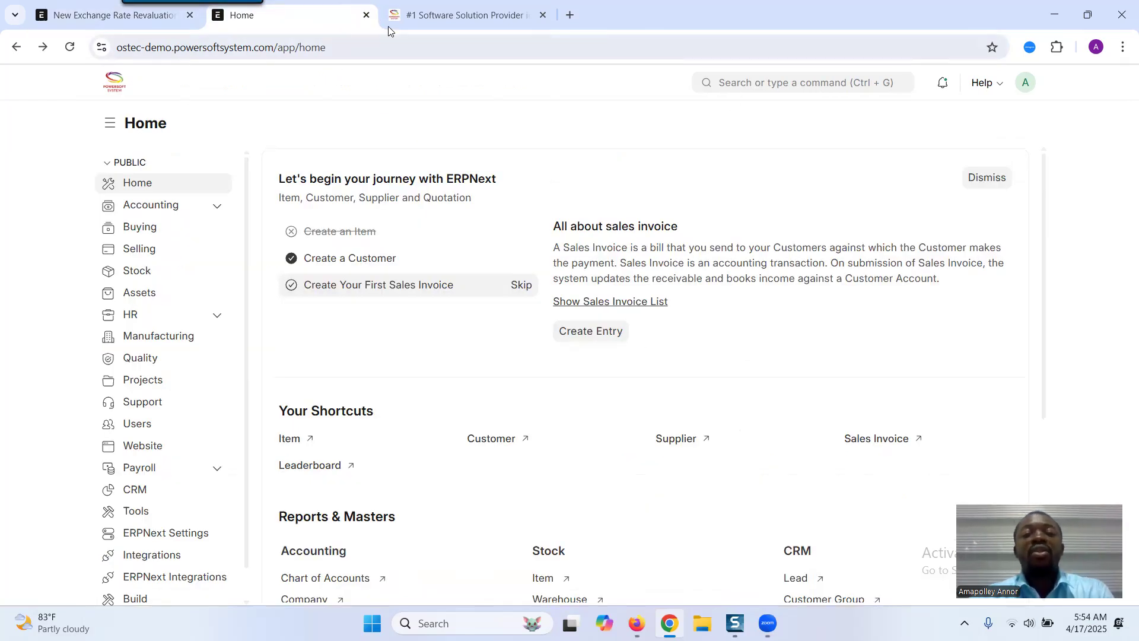
{"action": "left_click", "coordinate": [136, 31]}
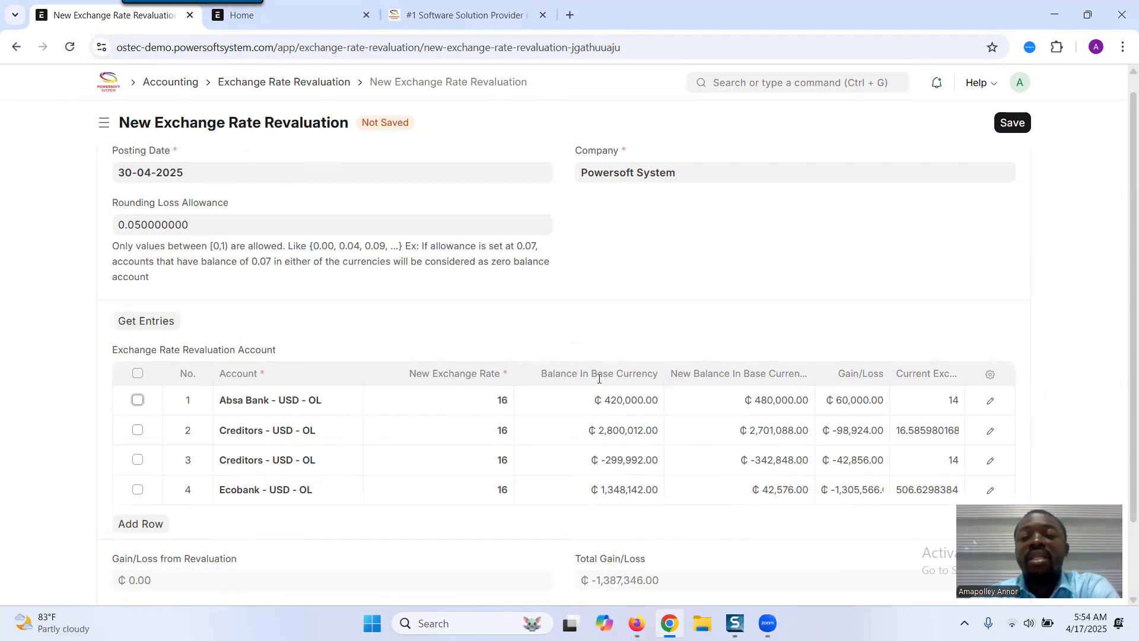
- Set the new exchange rate for the Absa Bank - USD - OL account to 15
{"action": "left_click", "coordinate": [488, 393]}
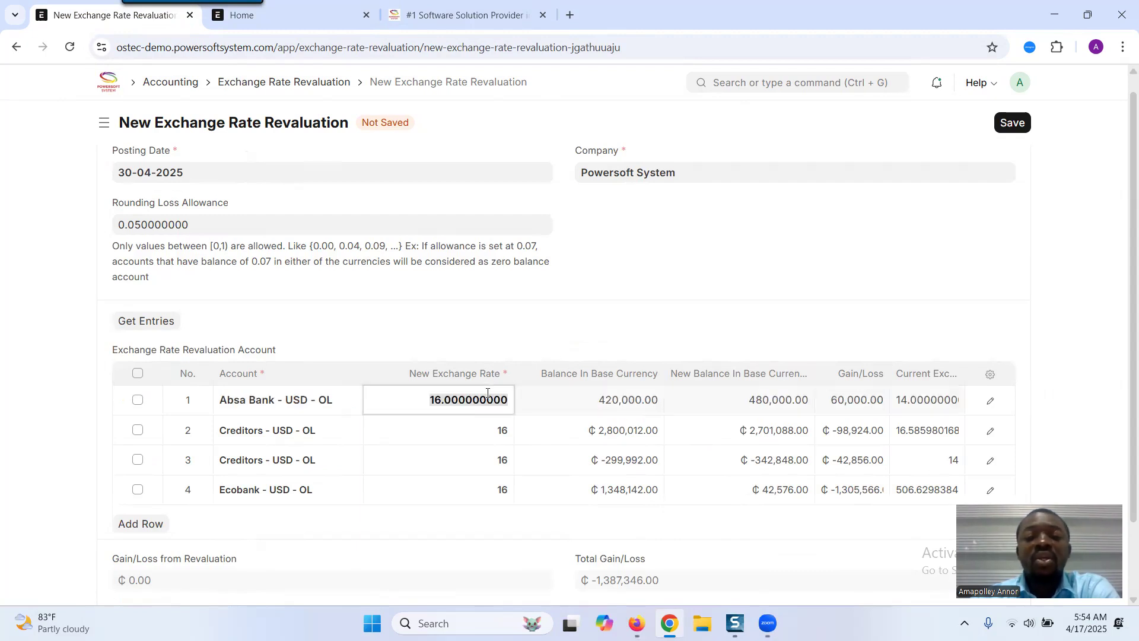
{"action": "type", "text": "1"}
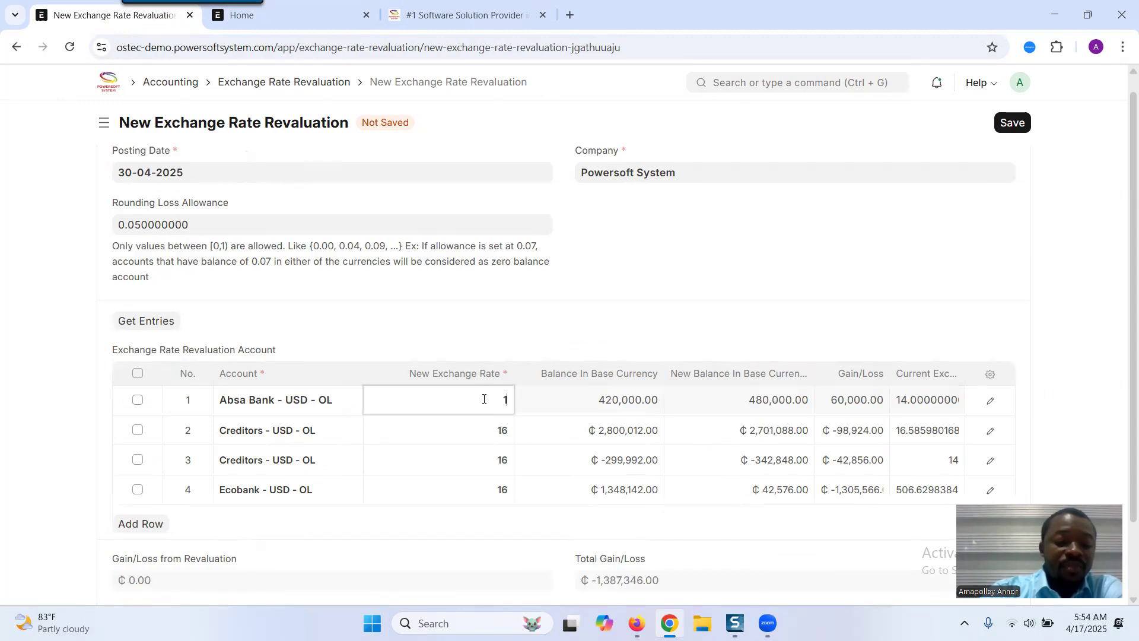
{"action": "type", "text": "5"}
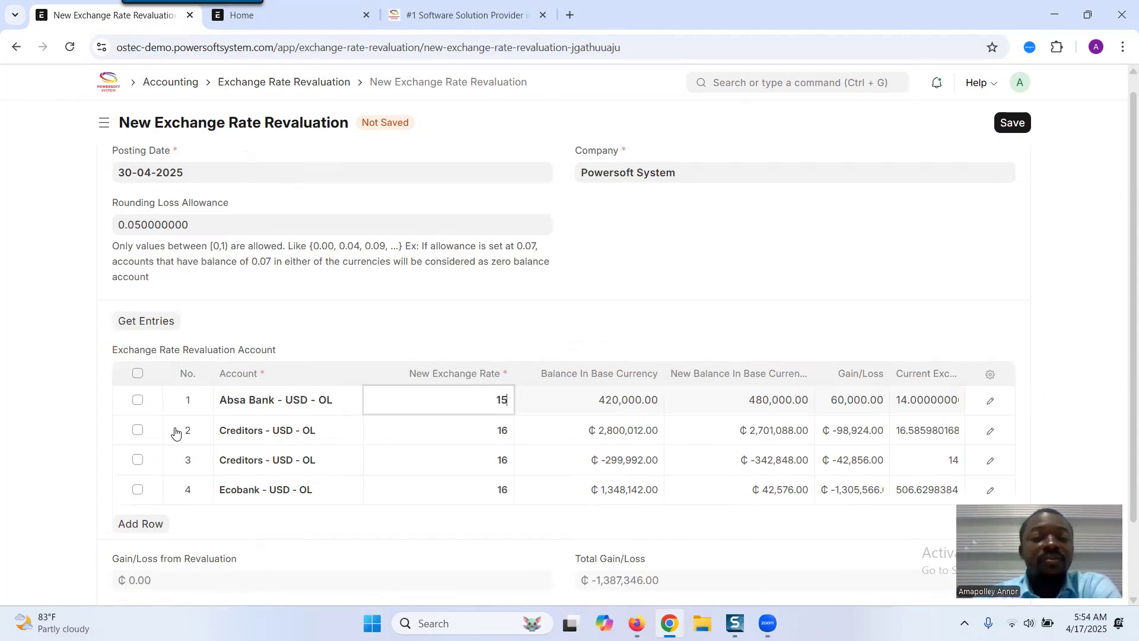
{"action": "left_click", "coordinate": [54, 441]}
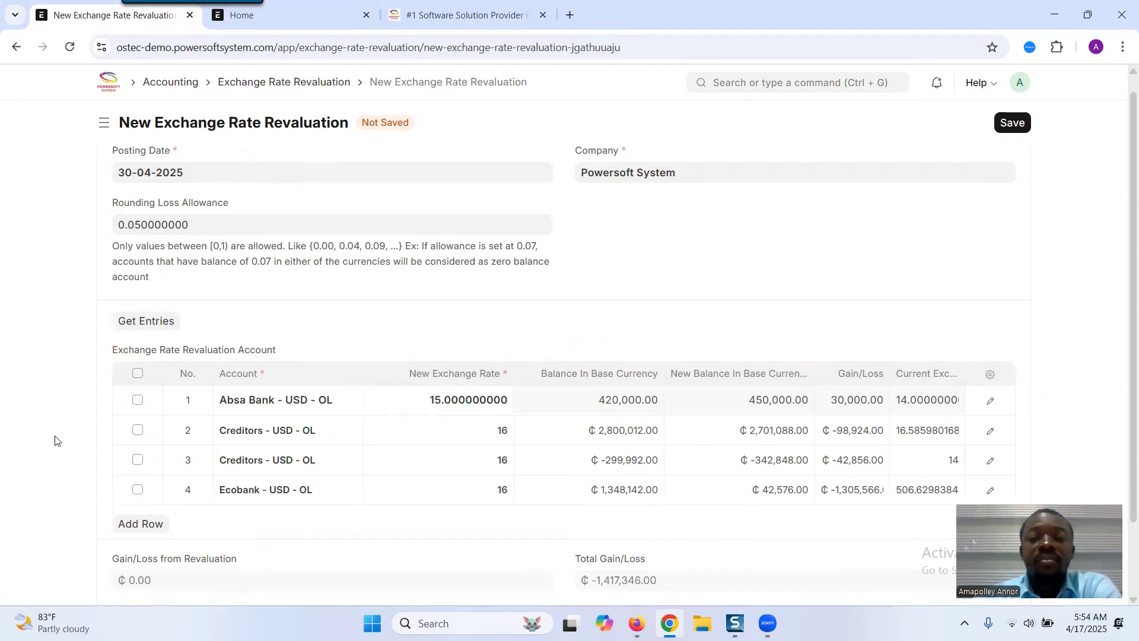
- Open the detail views of the two Creditors - USD - OL rows to inspect their party type and party
{"action": "triple_click", "coordinate": [754, 378]}
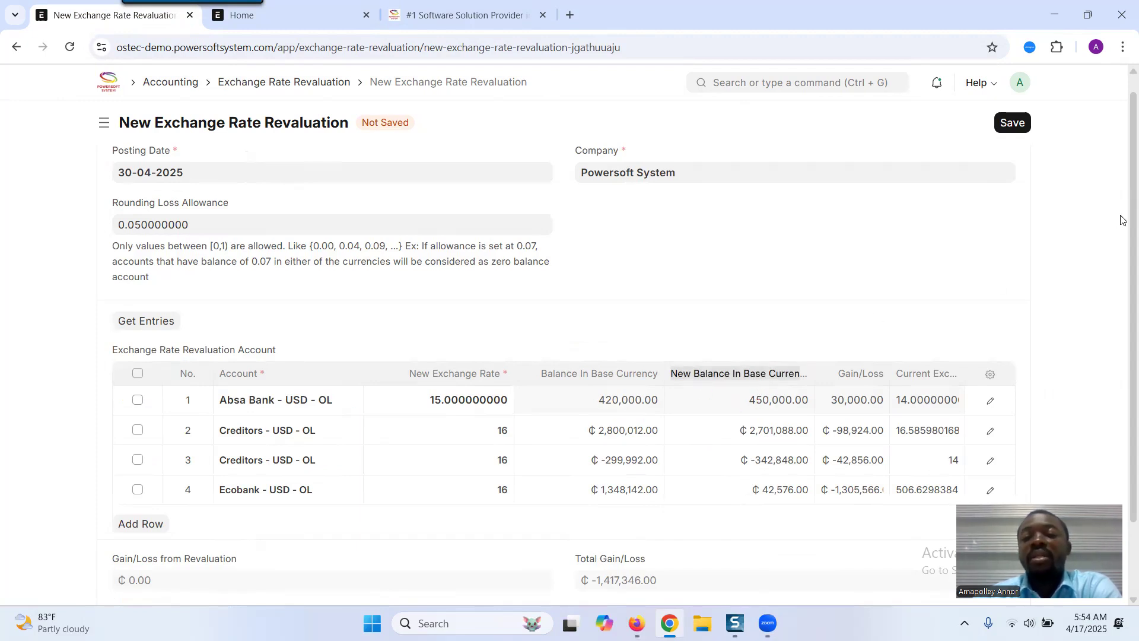
{"action": "scroll", "coordinate": [1121, 223], "scroll_direction": "down", "scroll_amount": 1}
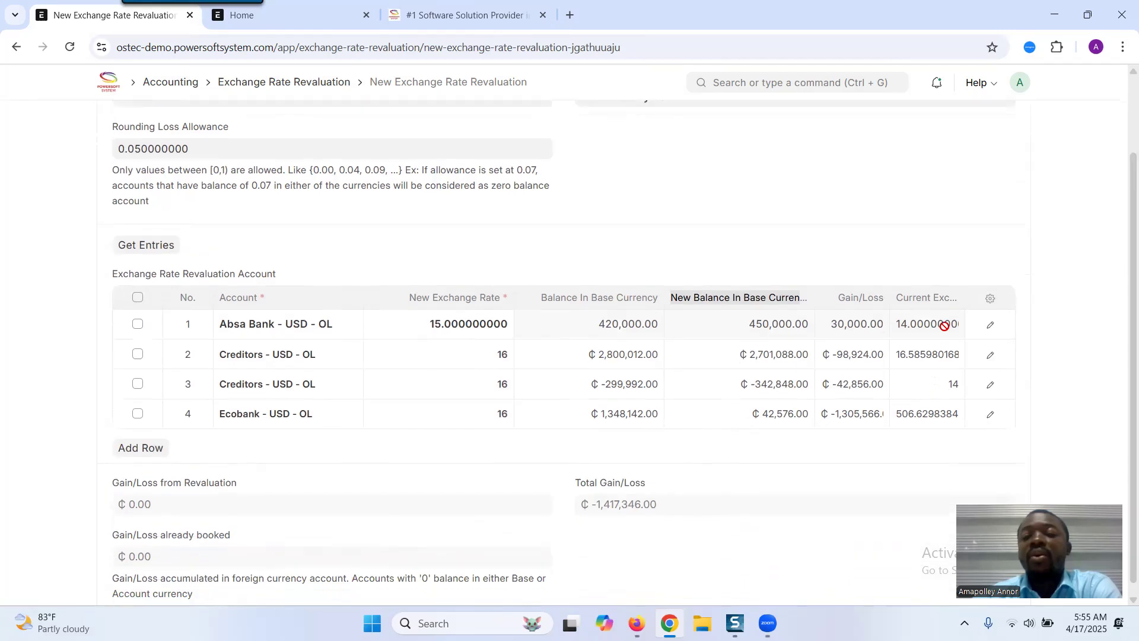
{"action": "left_click", "coordinate": [904, 326]}
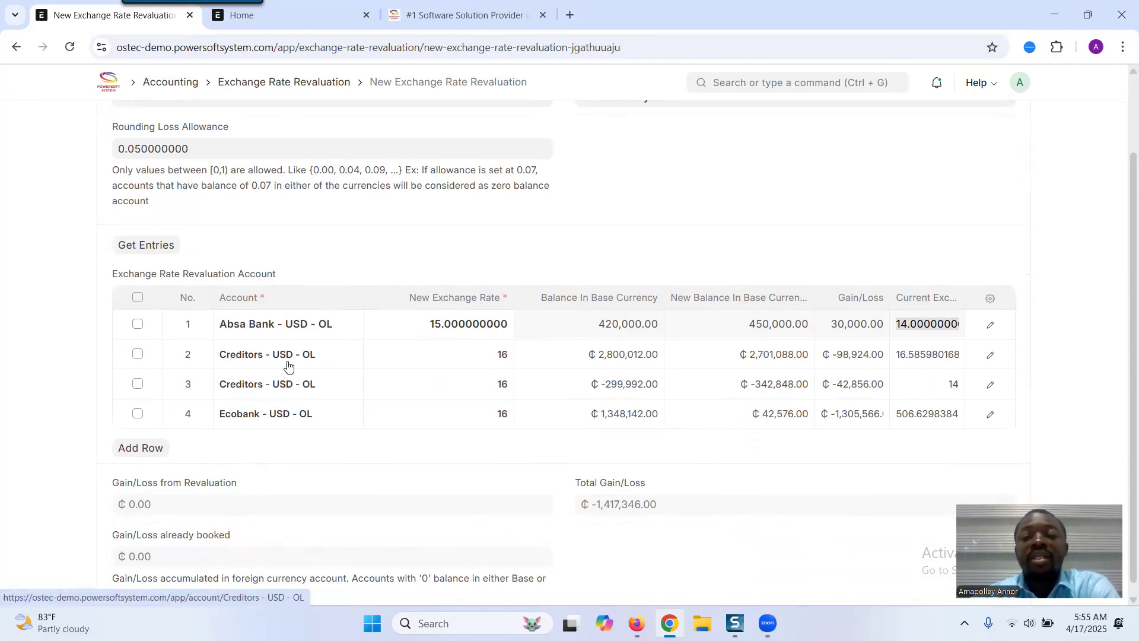
{"action": "left_click", "coordinate": [989, 356]}
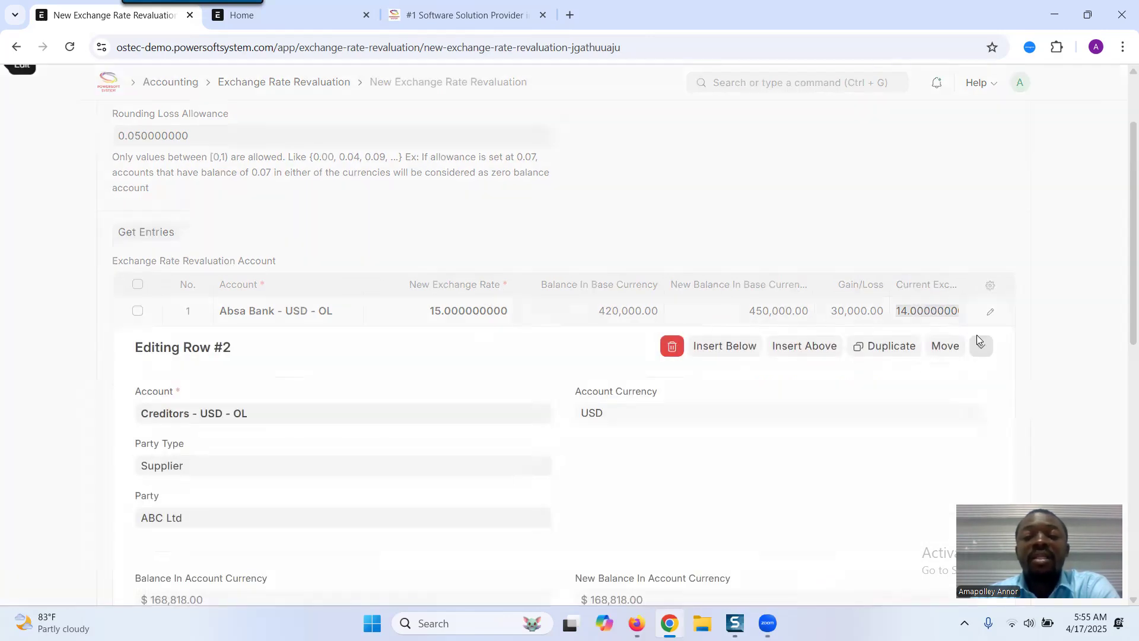
{"action": "left_click", "coordinate": [209, 326]}
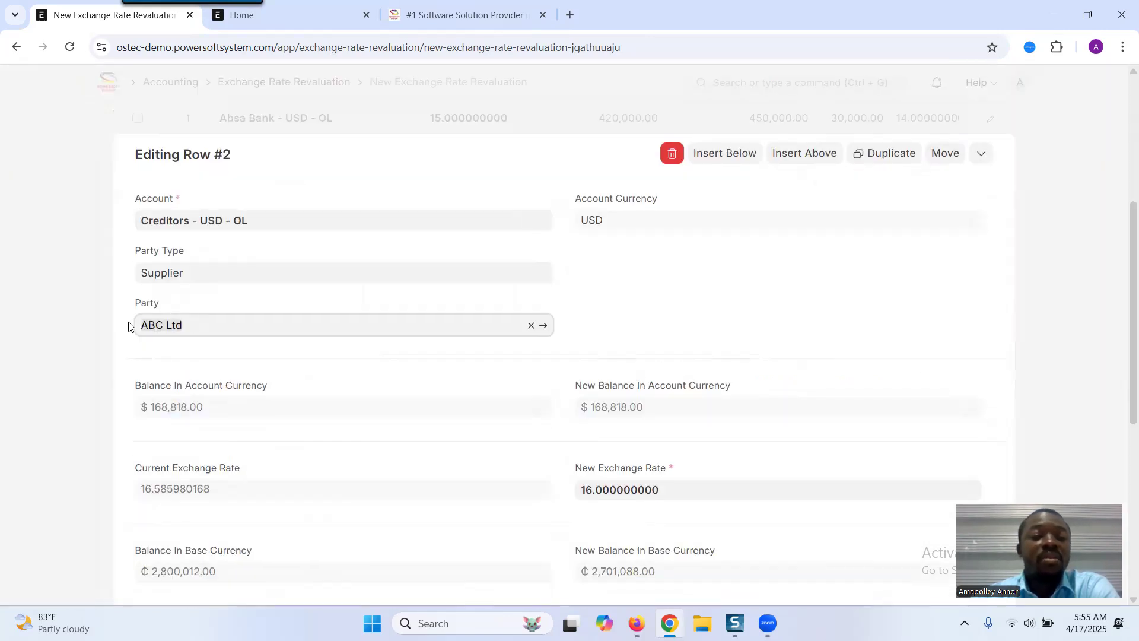
{"action": "left_click", "coordinate": [185, 271]}
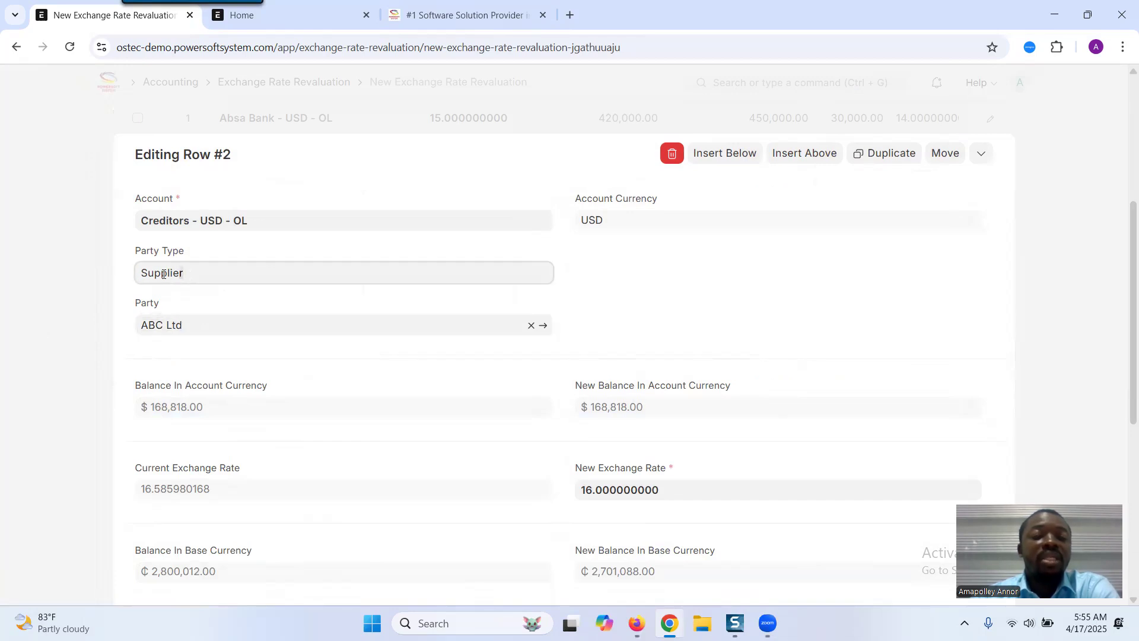
{"action": "left_click", "coordinate": [176, 326]}
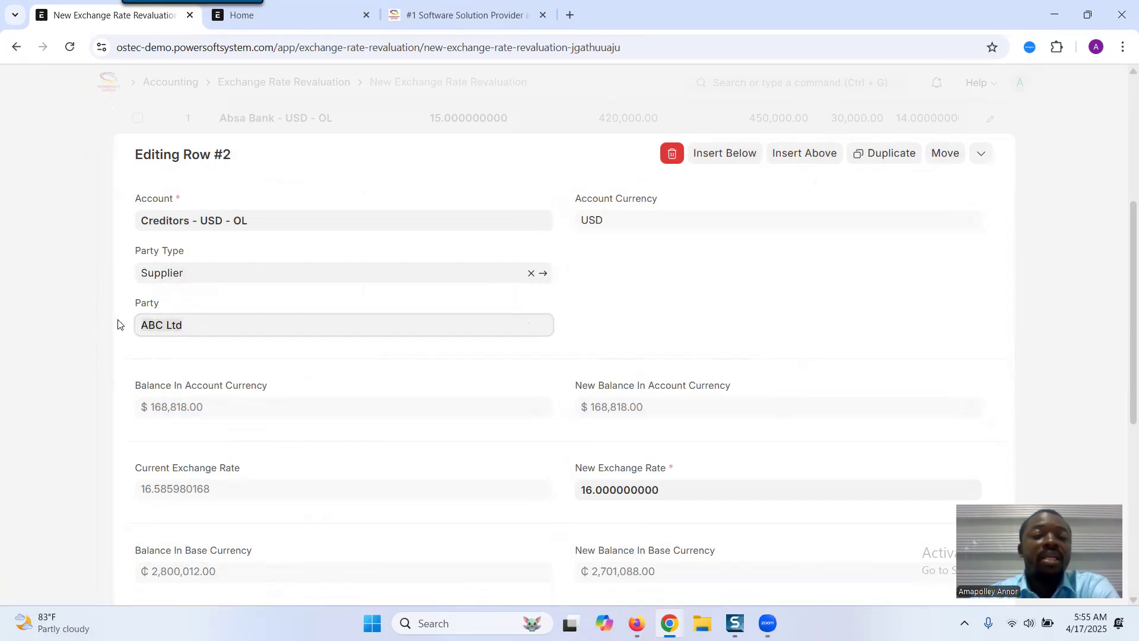
{"action": "left_click", "coordinate": [64, 329]}
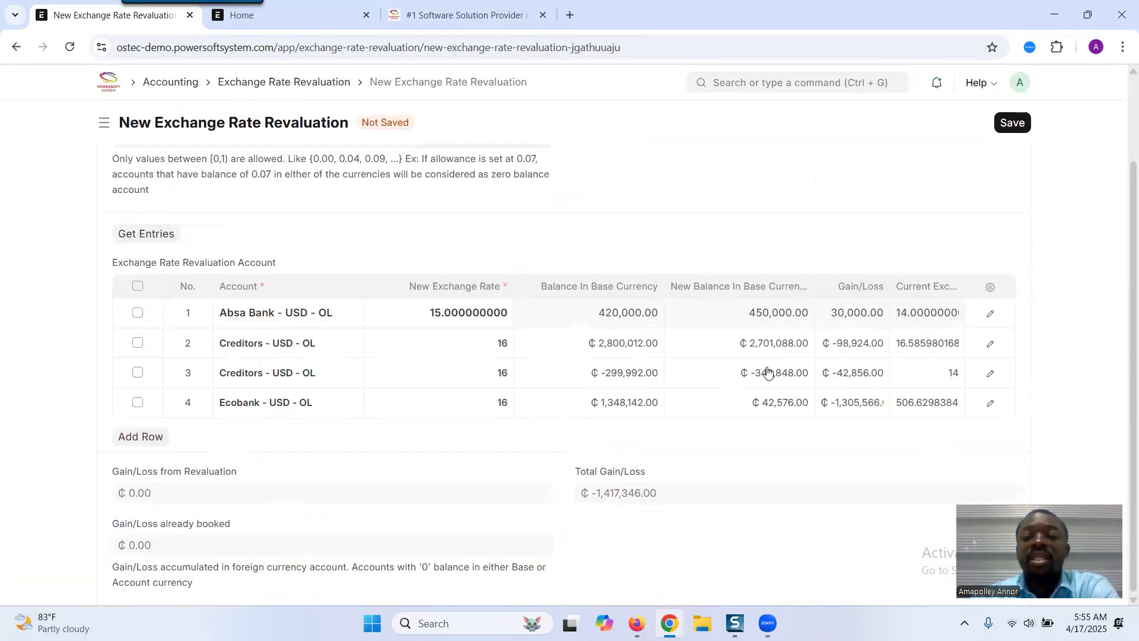
{"action": "left_click", "coordinate": [991, 373]}
{"action": "left_click", "coordinate": [202, 324]}
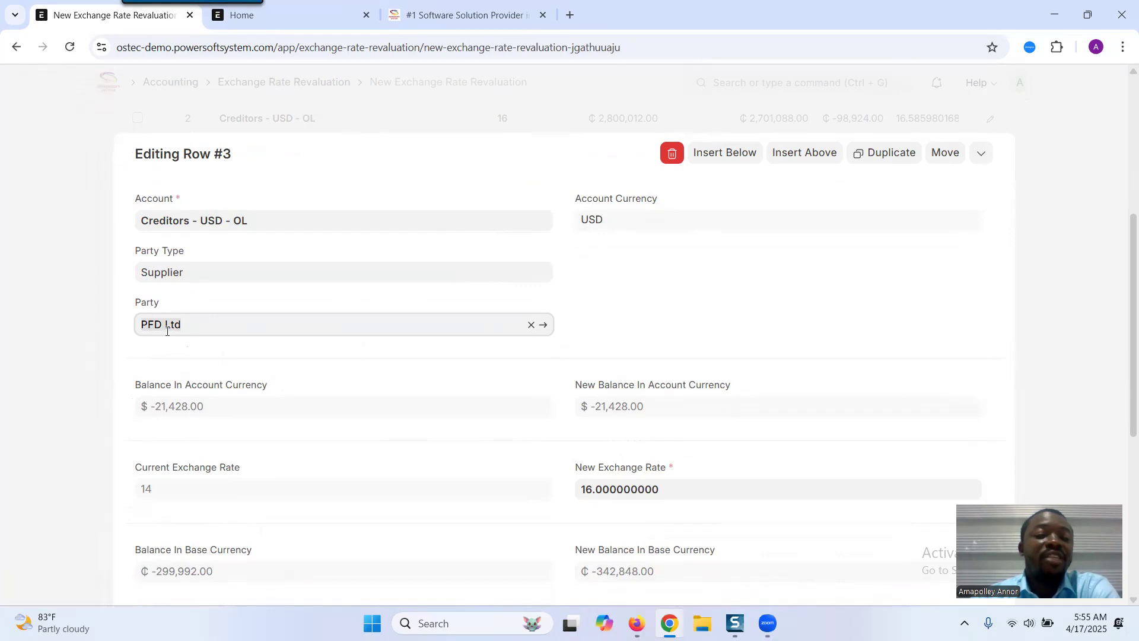
{"action": "left_click", "coordinate": [69, 348]}
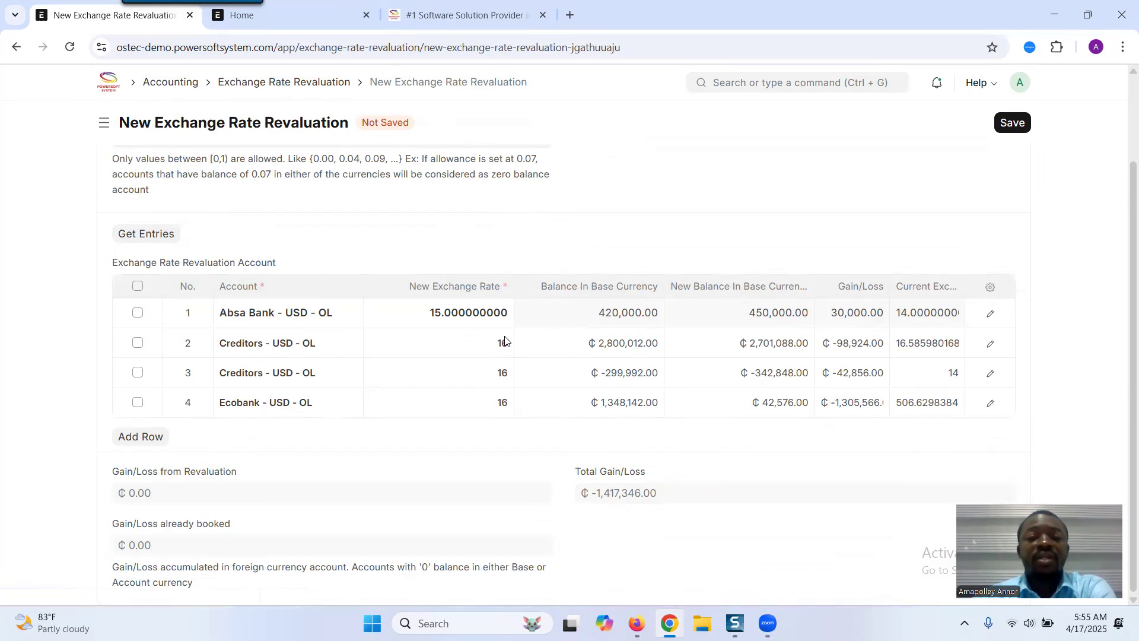
- Set the new exchange rate of both Creditors - USD - OL rows to 15
{"action": "left_click", "coordinate": [477, 338]}
{"action": "type", "text": "15"}
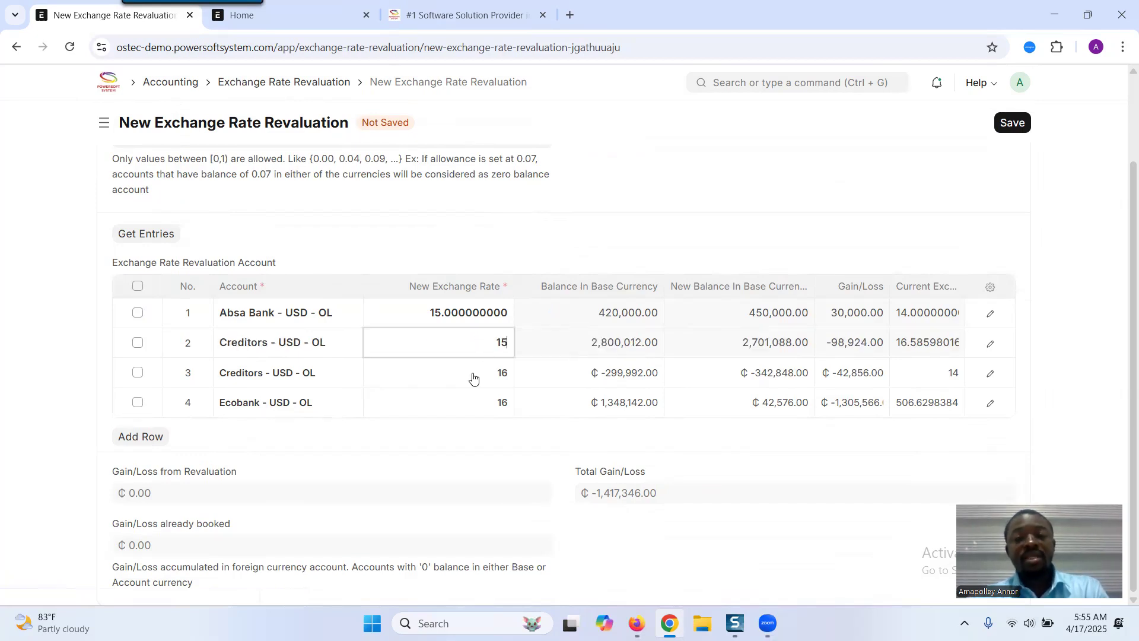
{"action": "left_click", "coordinate": [473, 375]}
{"action": "type", "text": "1"}
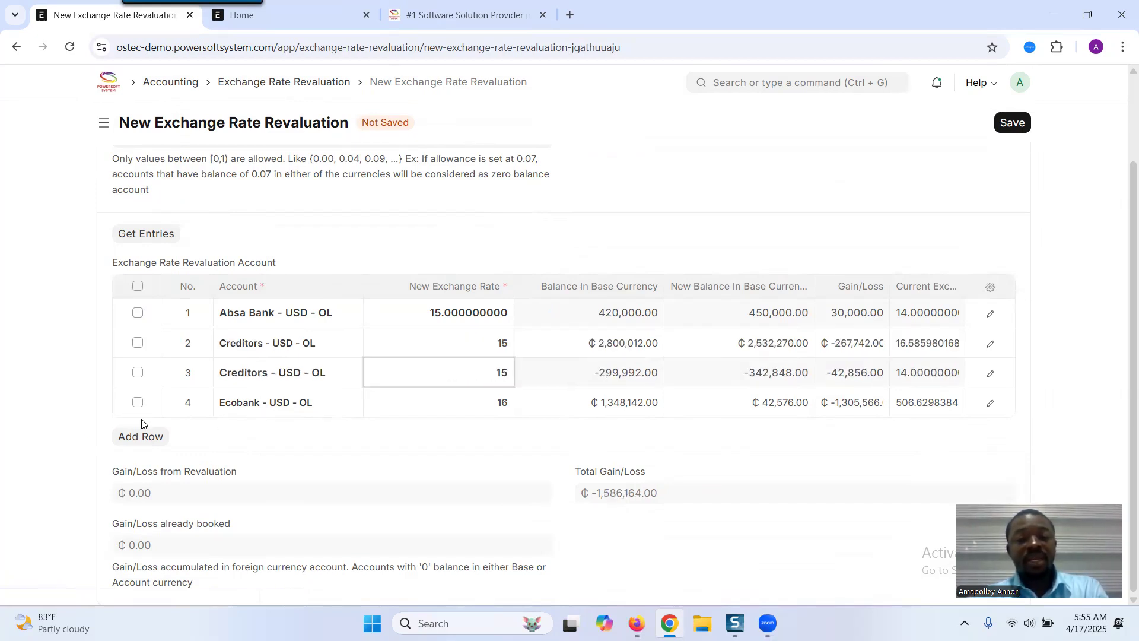
{"action": "left_click", "coordinate": [88, 420]}
{"action": "left_click", "coordinate": [457, 402]}
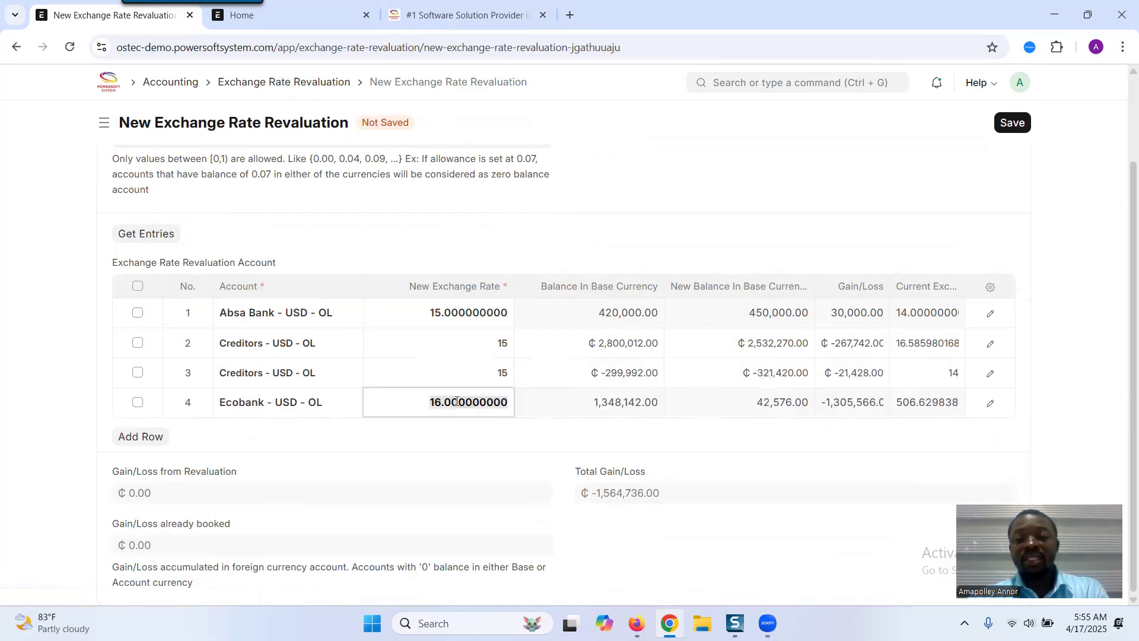
{"action": "left_click_drag", "start_coordinate": [659, 479], "coordinate": [569, 473]}
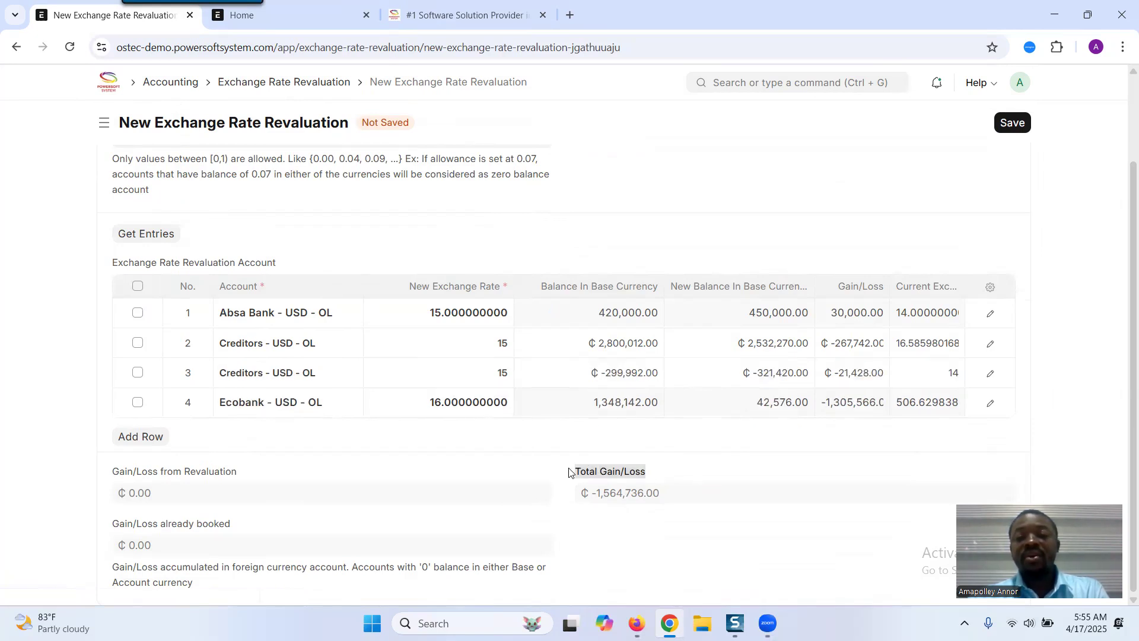
- Set the new exchange rate for the Ecobank - USD - OL account to 15 and save the revaluation
{"action": "left_click", "coordinate": [444, 400]}
{"action": "type", "text": "15"}
{"action": "left_click", "coordinate": [448, 503]}
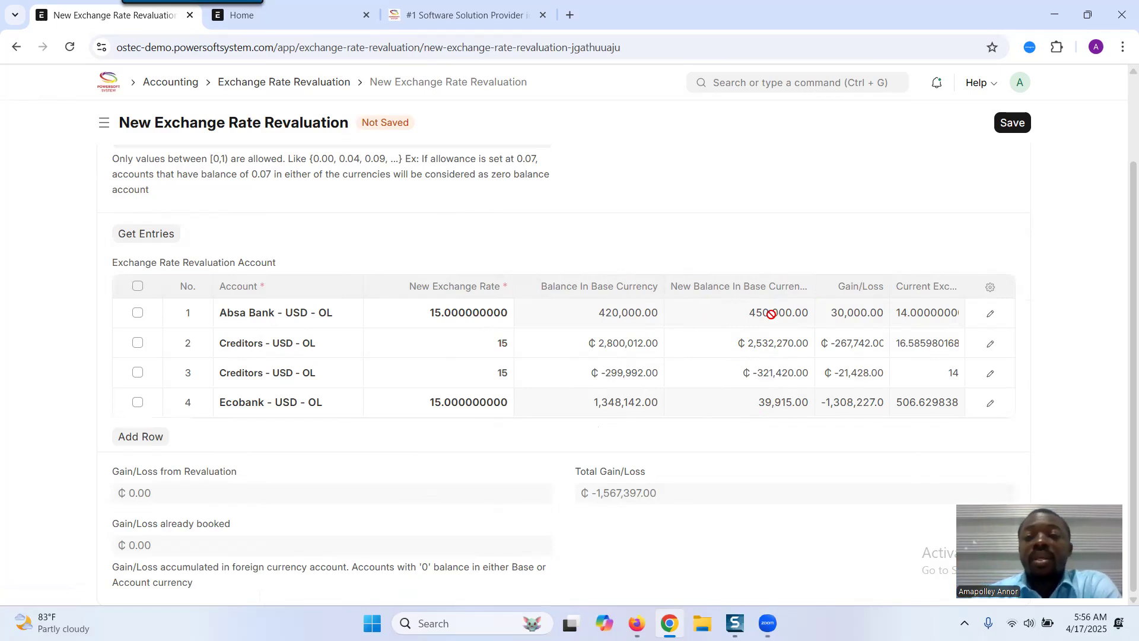
{"action": "left_click", "coordinate": [1017, 125]}
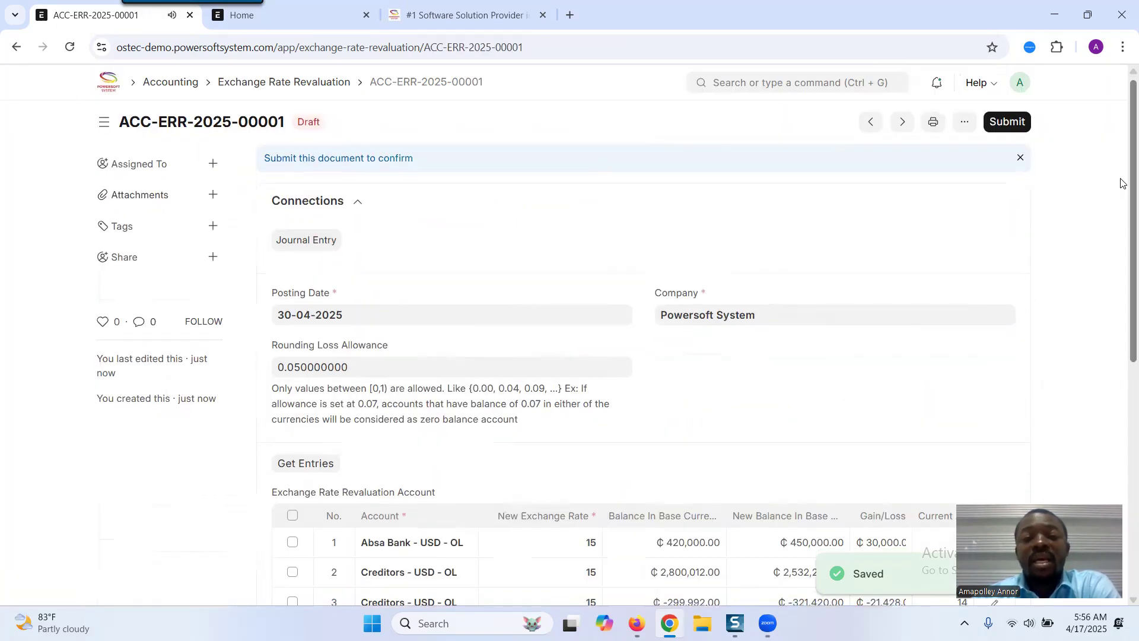
- Review the revaluation totals and submit the revaluation document, confirming the submission
{"action": "scroll", "coordinate": [1123, 183], "scroll_direction": "down", "scroll_amount": 5}
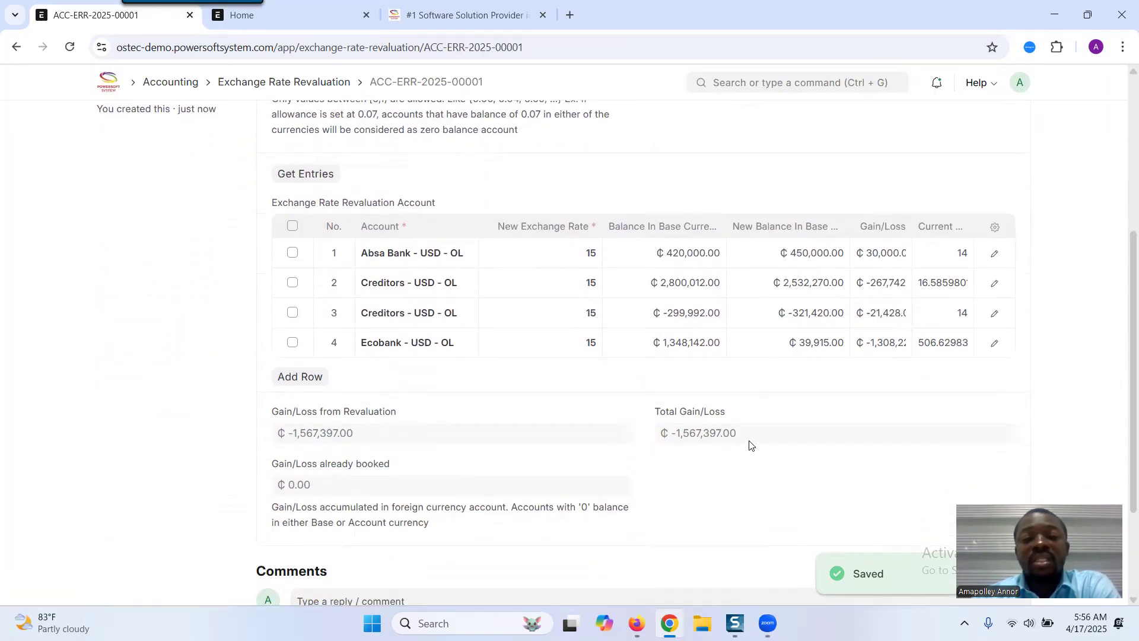
{"action": "left_click_drag", "start_coordinate": [355, 434], "coordinate": [290, 437]}
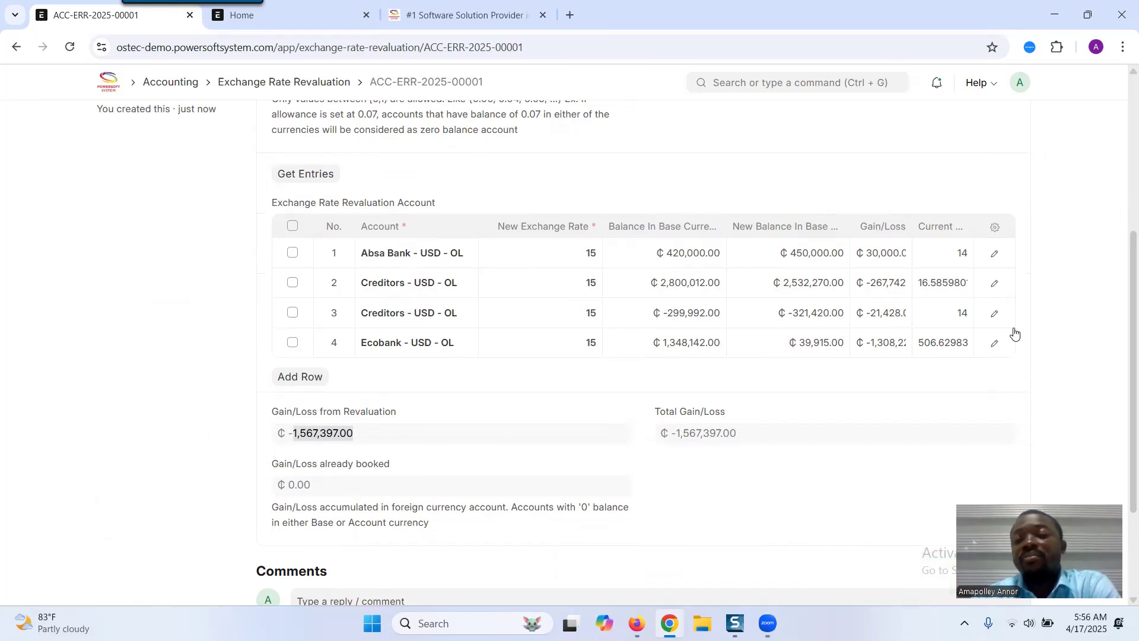
{"action": "left_click_drag", "start_coordinate": [1122, 322], "coordinate": [1121, 148]}
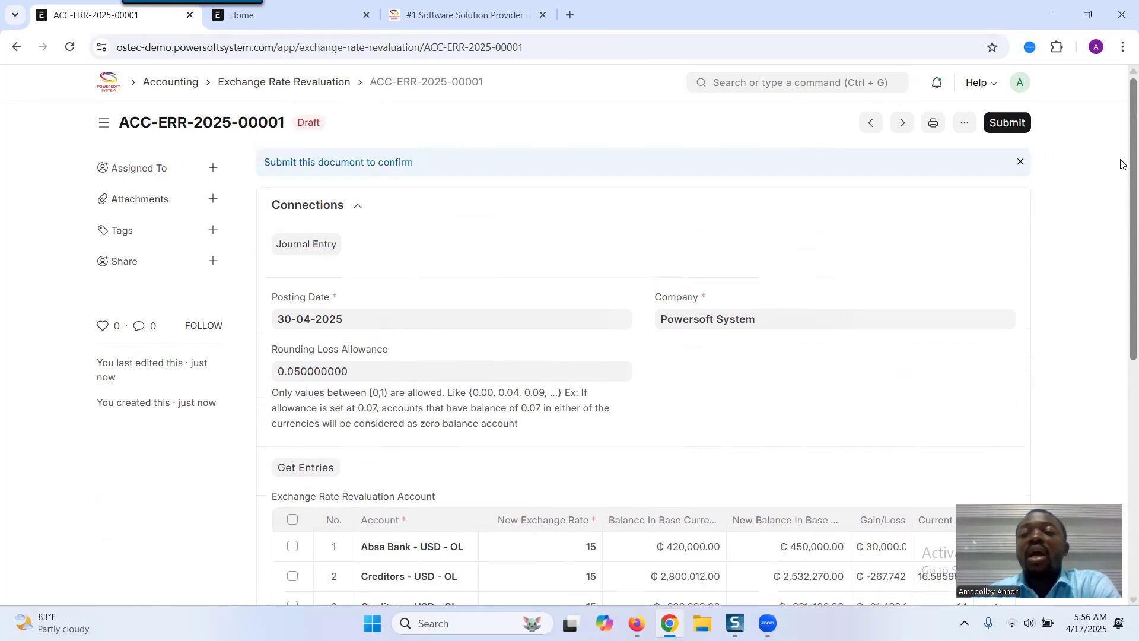
{"action": "left_click", "coordinate": [1008, 123]}
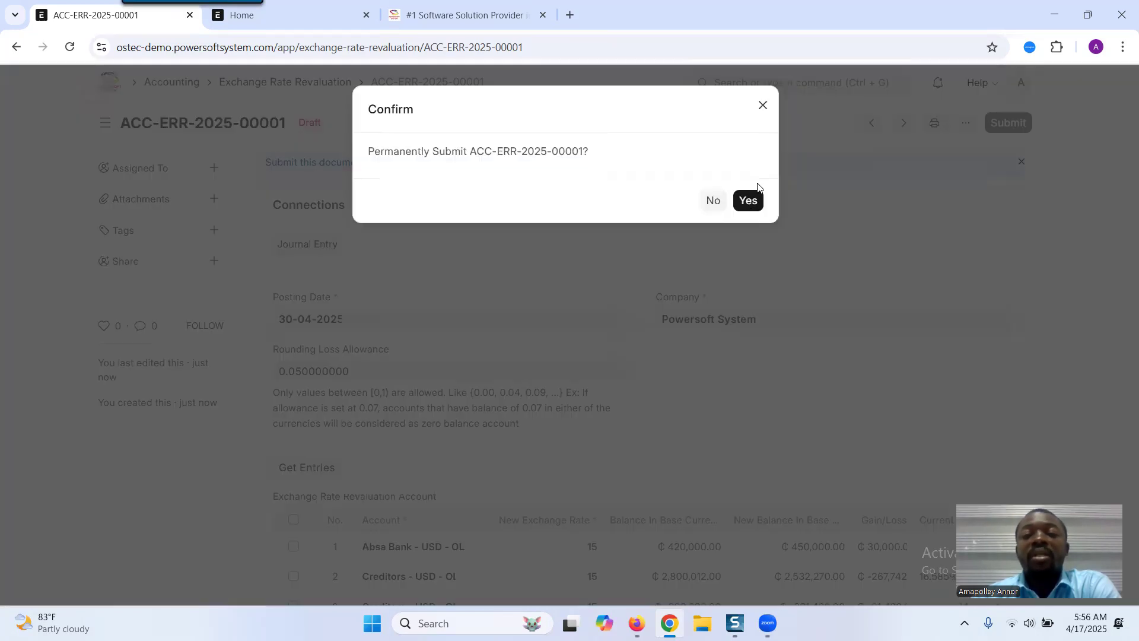
{"action": "left_click", "coordinate": [745, 199]}
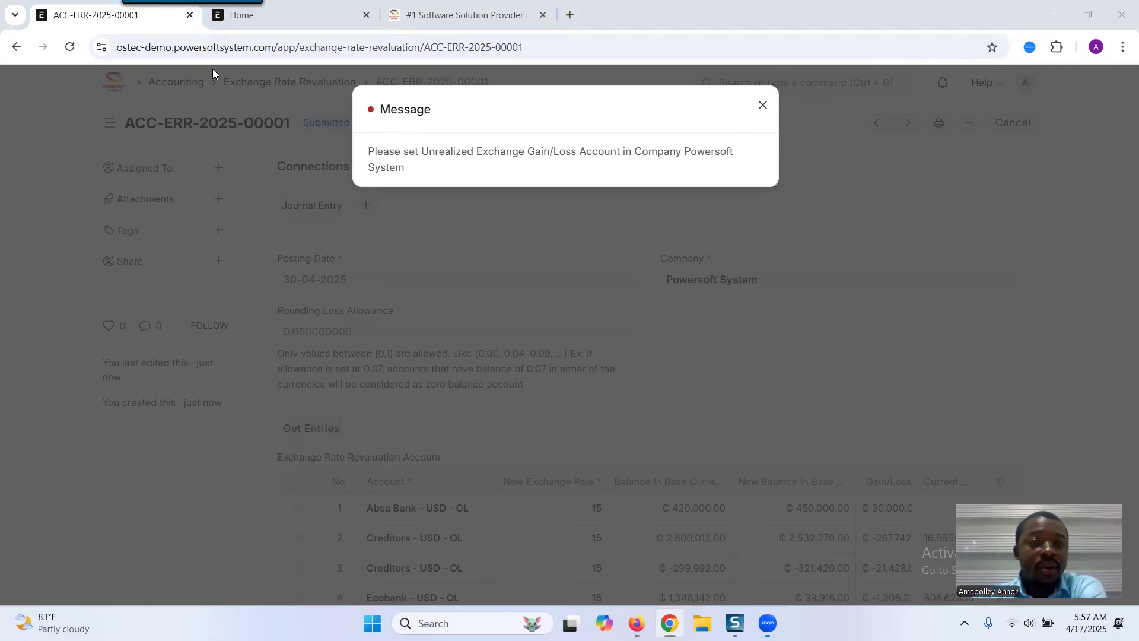
- In the company record, set the Unrealized Exchange Gain/Loss Account to 5578 - Exchange Gain/Loss - OL and save
{"action": "left_click", "coordinate": [243, 14]}
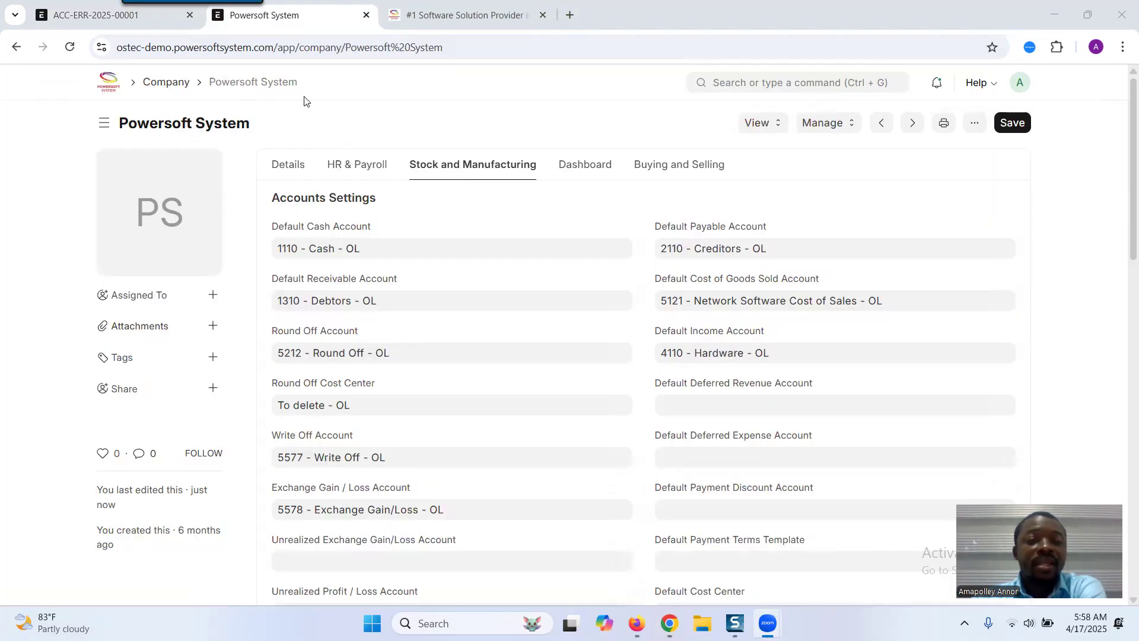
{"action": "left_click", "coordinate": [334, 562]}
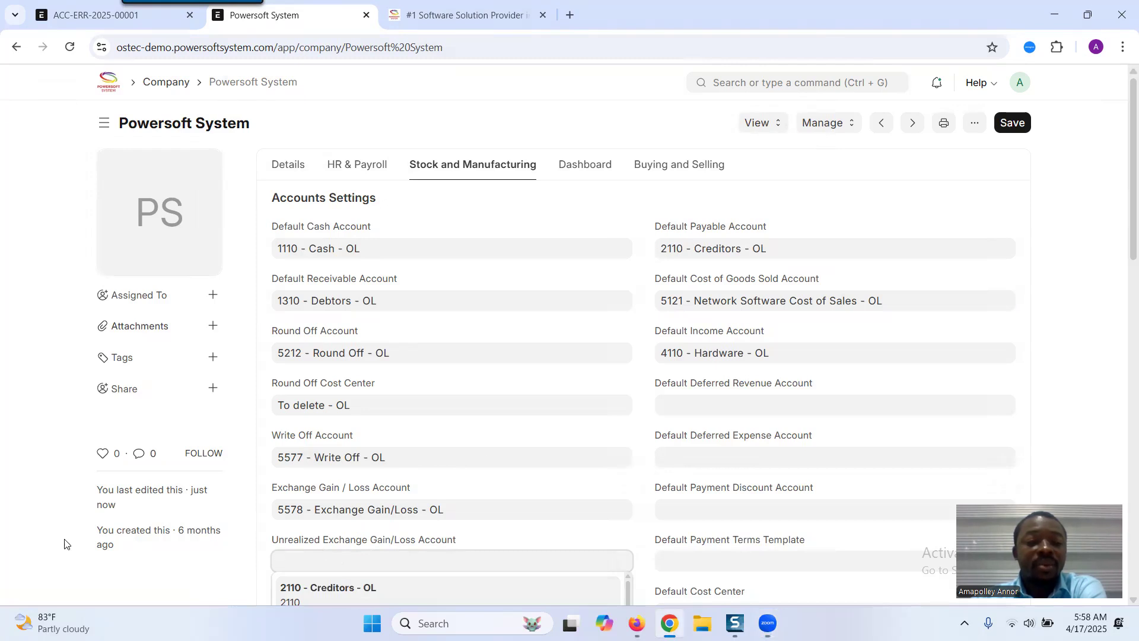
{"action": "left_click", "coordinate": [32, 526]}
{"action": "left_click", "coordinate": [462, 513]}
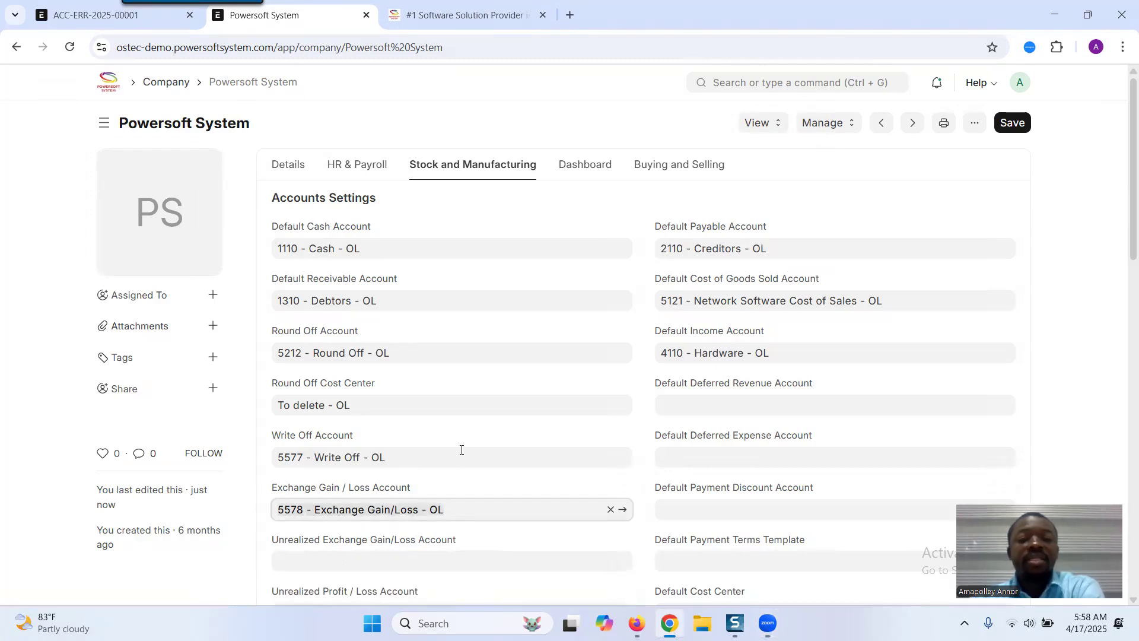
{"action": "left_click", "coordinate": [302, 559]}
{"action": "type", "text": "5578 - Exchange Gain/Loss - OL"}
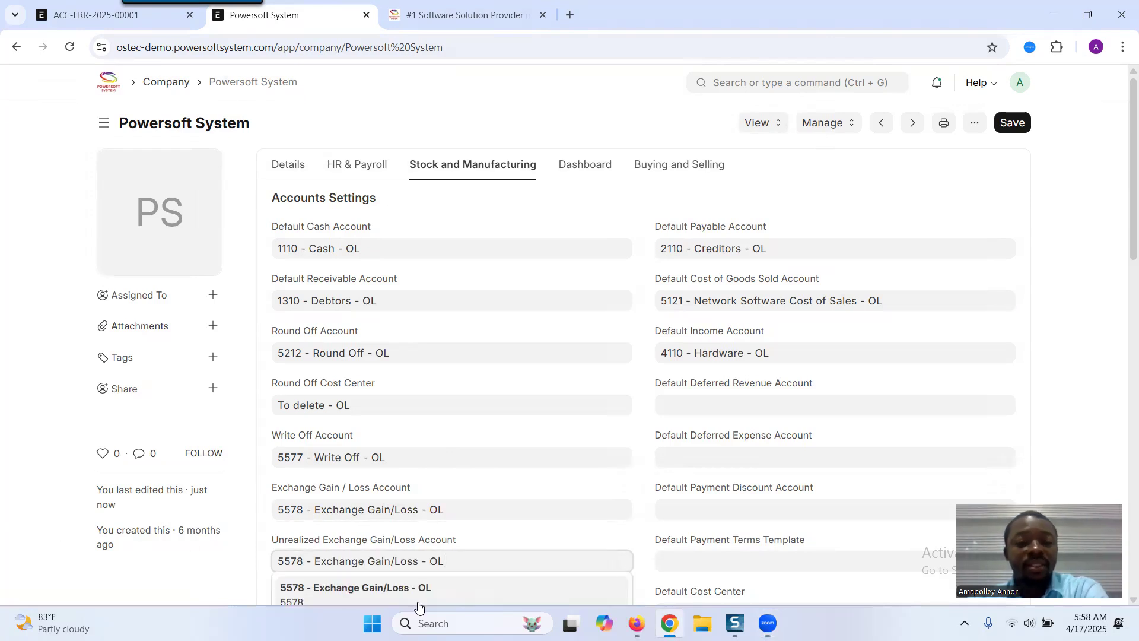
{"action": "left_click", "coordinate": [399, 589]}
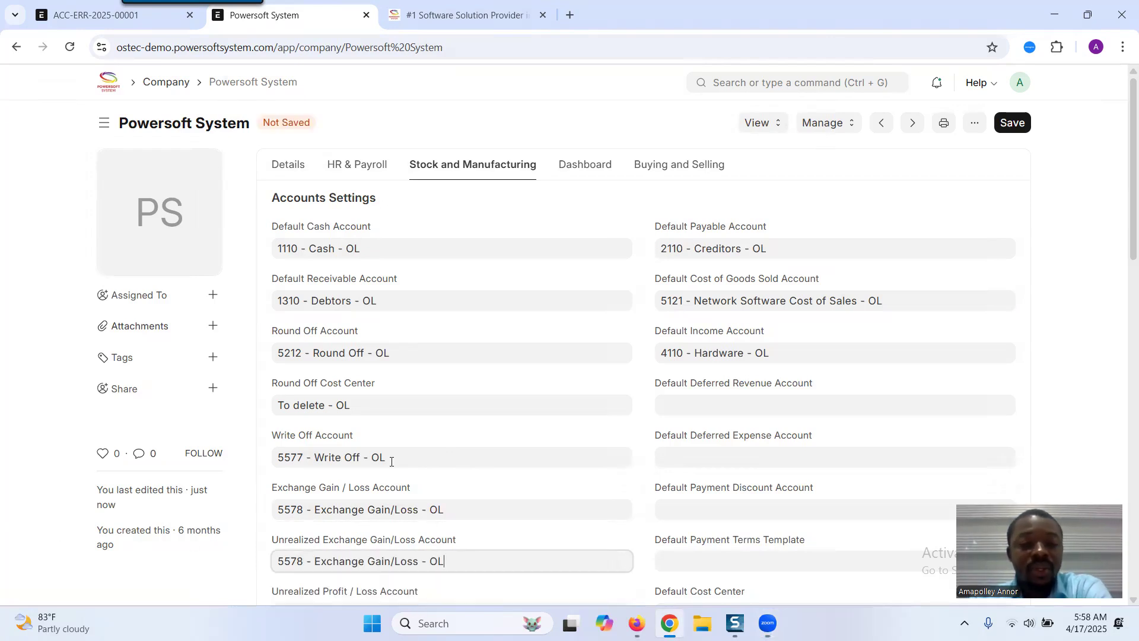
{"action": "left_click", "coordinate": [1014, 125]}
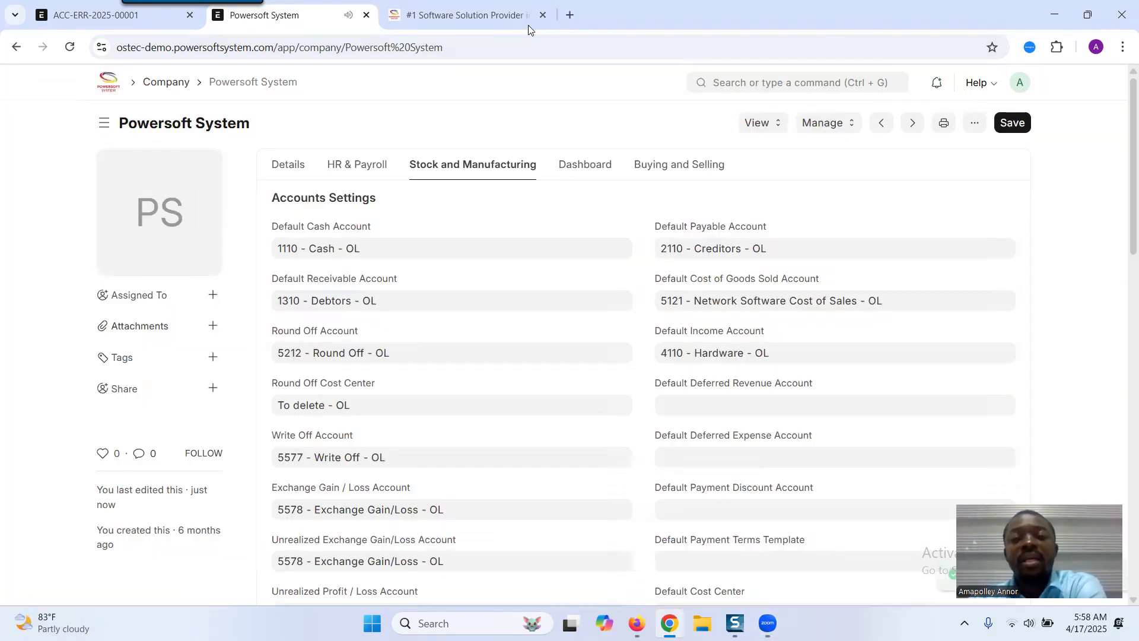
- Return to the revaluation ACC-ERR-2025-00001 and cancel it, confirming the cancellation
{"action": "left_click", "coordinate": [134, 16]}
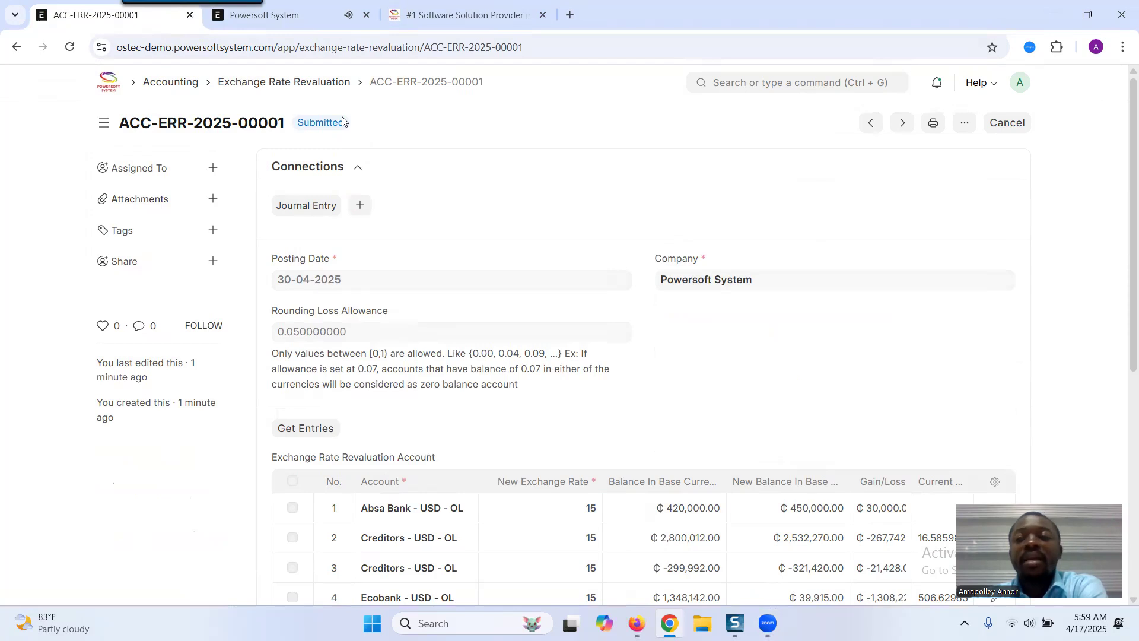
{"action": "left_click", "coordinate": [1008, 123]}
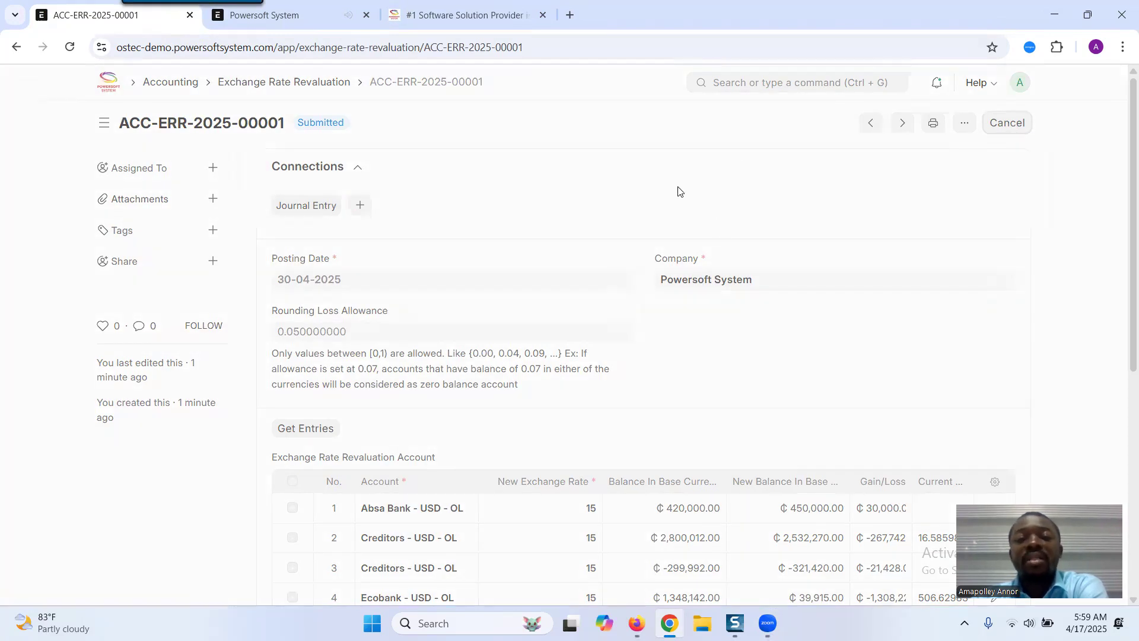
{"action": "left_click", "coordinate": [746, 200]}
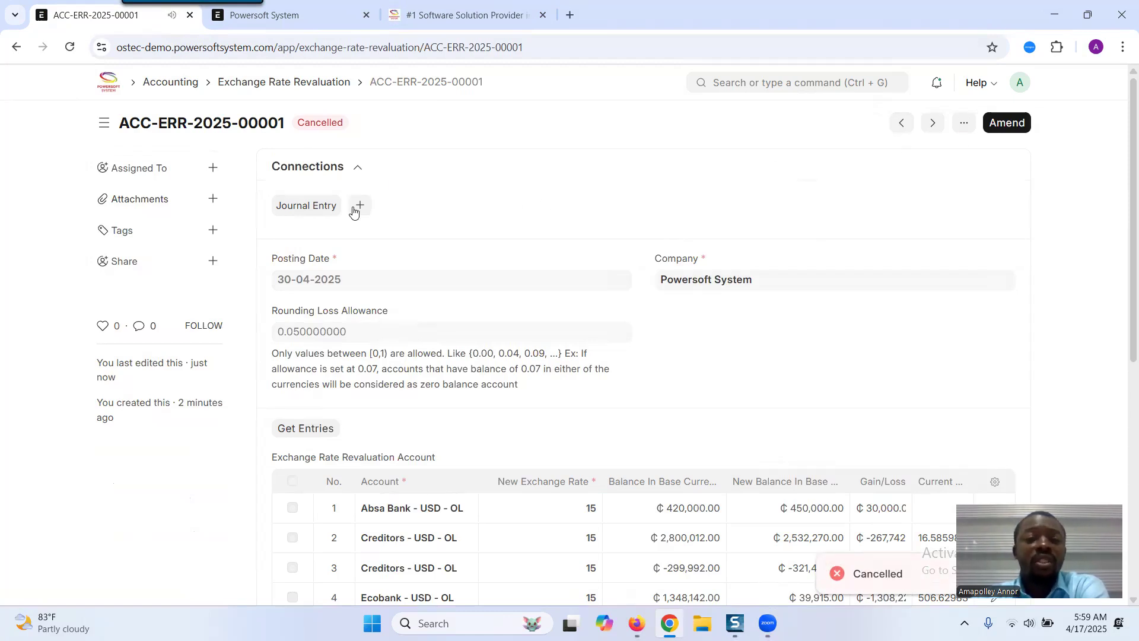
- Amend the cancelled revaluation and set the new exchange rate of all four USD accounts to 14
{"action": "left_click", "coordinate": [1001, 125]}
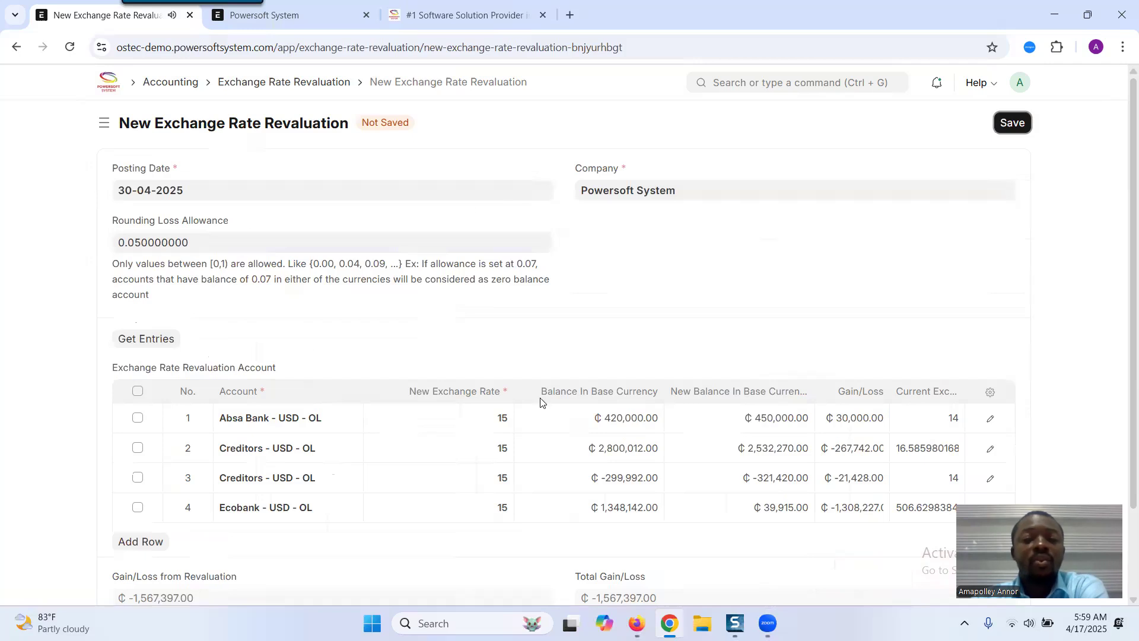
{"action": "left_click", "coordinate": [496, 419]}
{"action": "scroll", "coordinate": [1121, 246], "scroll_direction": "down", "scroll_amount": 1}
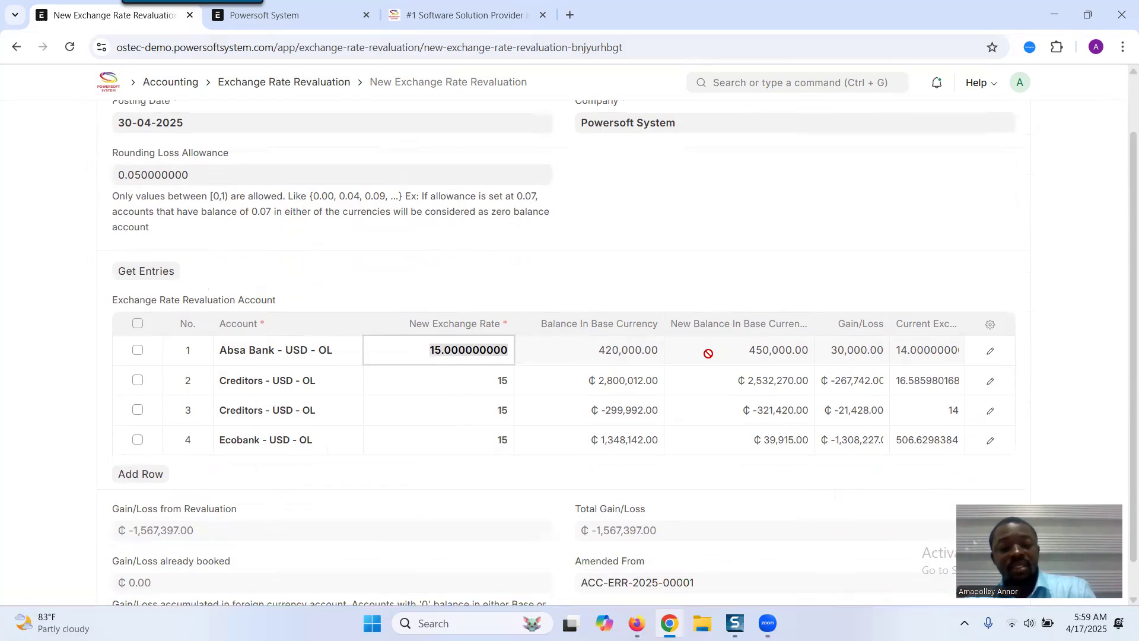
{"action": "type", "text": "14"}
{"action": "left_click", "coordinate": [484, 383]}
{"action": "type", "text": "14"}
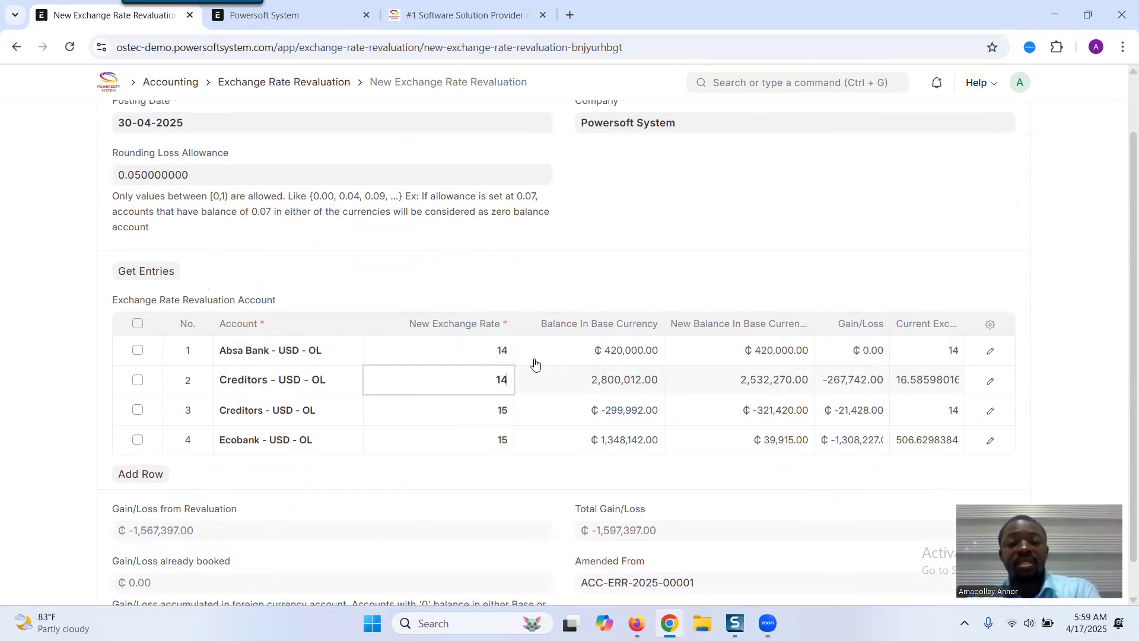
{"action": "left_click", "coordinate": [484, 418]}
{"action": "type", "text": "14"}
{"action": "left_click", "coordinate": [479, 432]}
{"action": "type", "text": "14"}
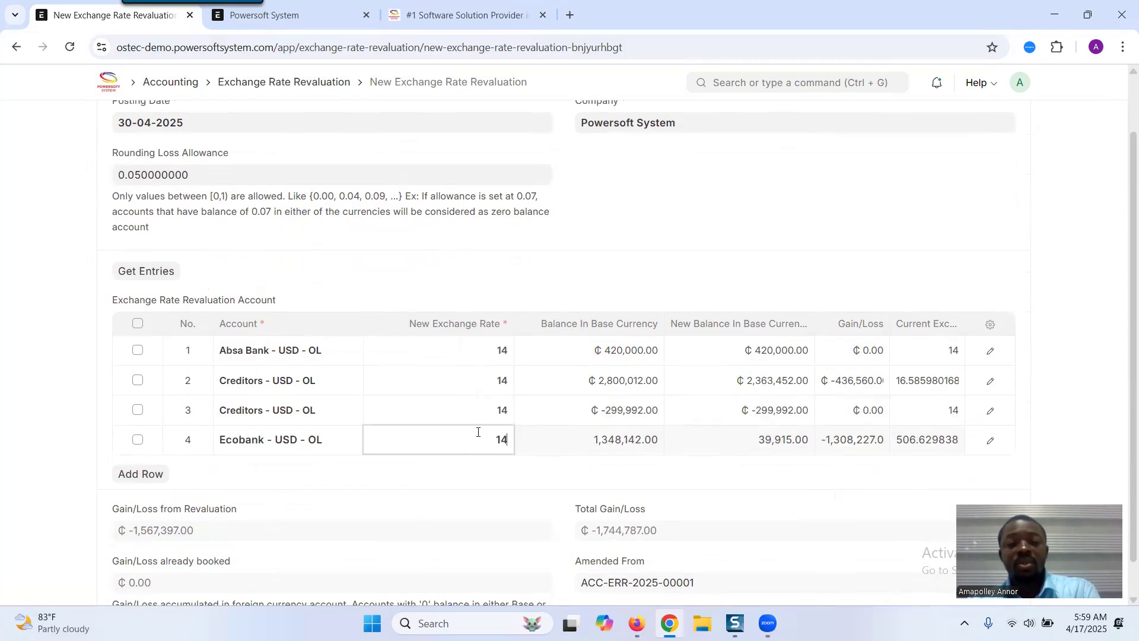
{"action": "left_click", "coordinate": [32, 395]}
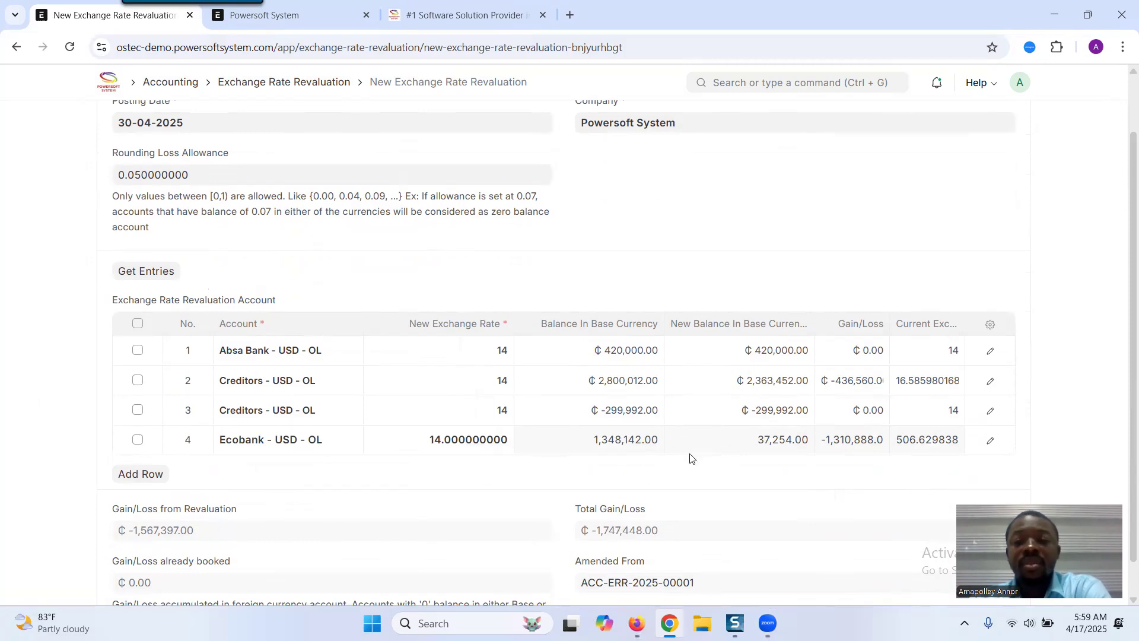
- Save the amended revaluation and submit it, confirming the submission
{"action": "scroll", "coordinate": [826, 386], "scroll_direction": "down", "scroll_amount": 1}
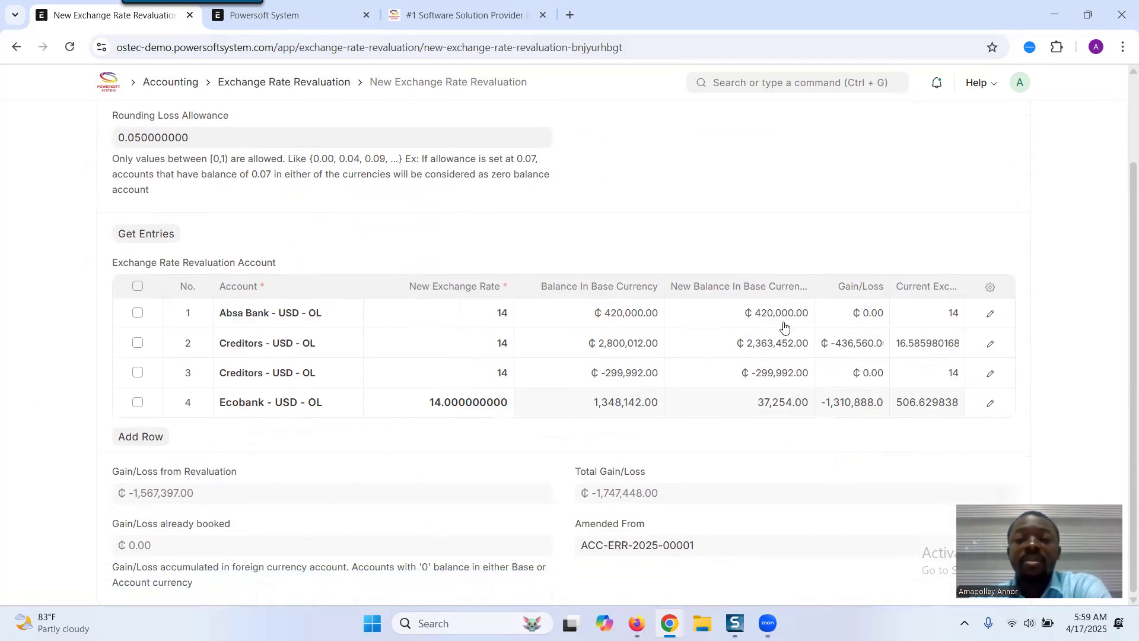
{"action": "scroll", "coordinate": [1123, 187], "scroll_direction": "up", "scroll_amount": 2}
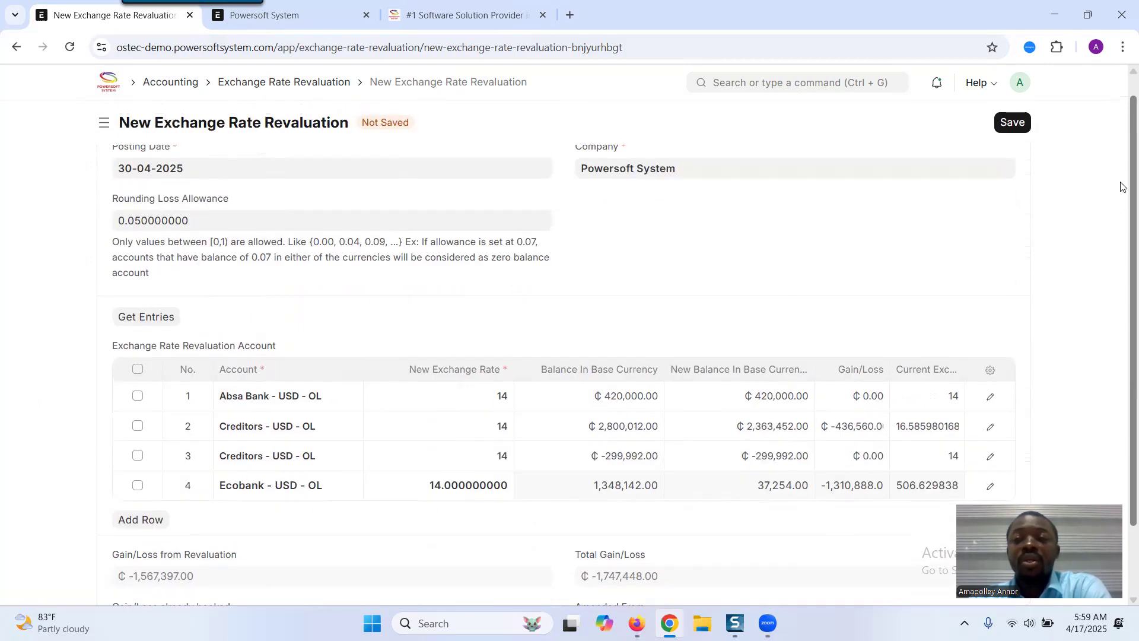
{"action": "left_click", "coordinate": [1012, 122]}
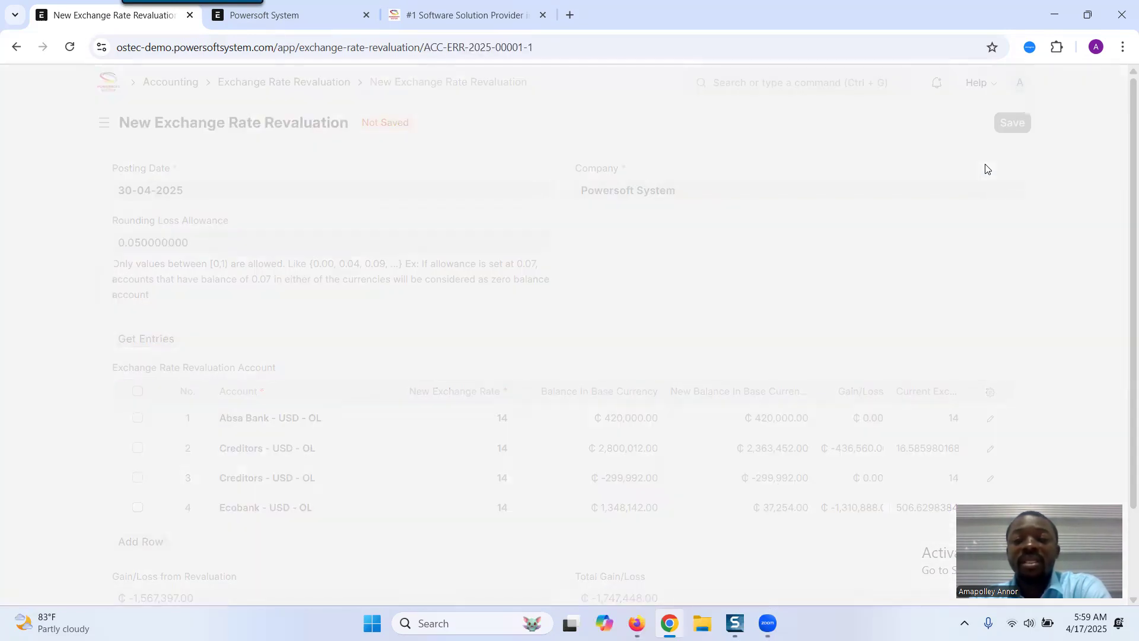
{"action": "scroll", "coordinate": [1120, 320], "scroll_direction": "down", "scroll_amount": 5}
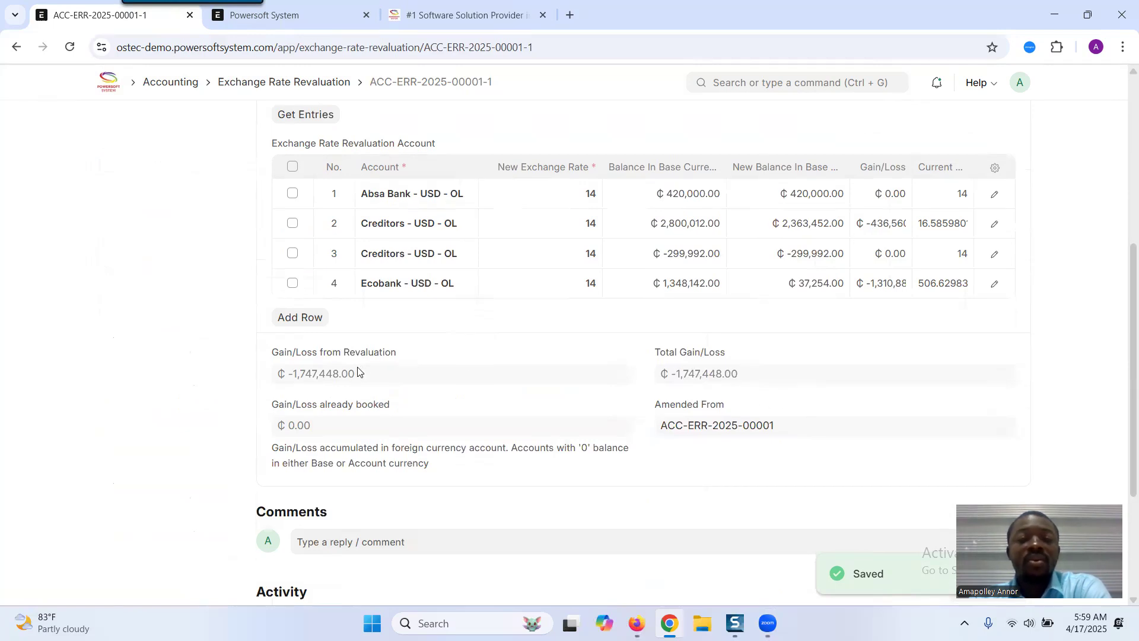
{"action": "left_click_drag", "start_coordinate": [1120, 324], "coordinate": [1100, 145]}
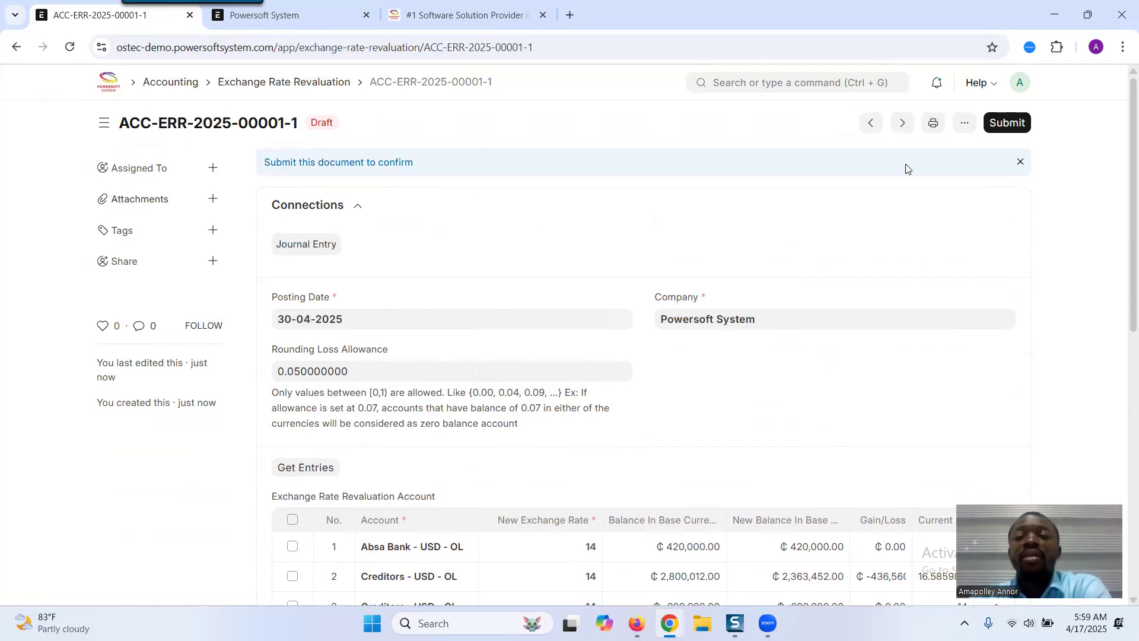
{"action": "left_click", "coordinate": [1007, 122]}
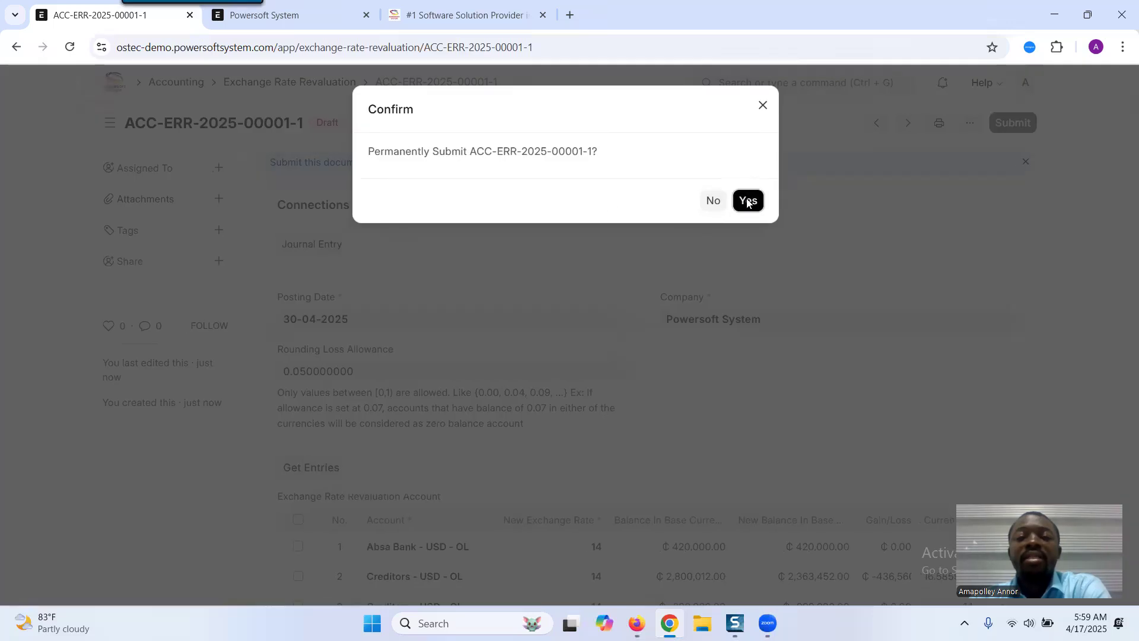
{"action": "left_click", "coordinate": [747, 201]}
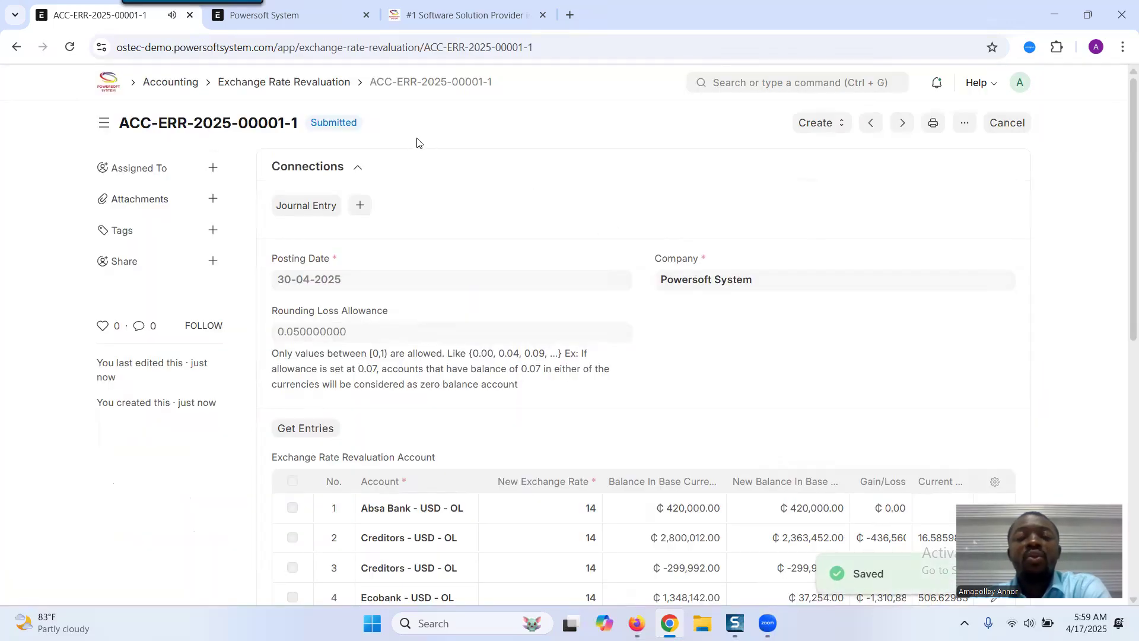
- Create journal entries from the submitted revaluation and open the revaluation journal entry
{"action": "left_click", "coordinate": [817, 127]}
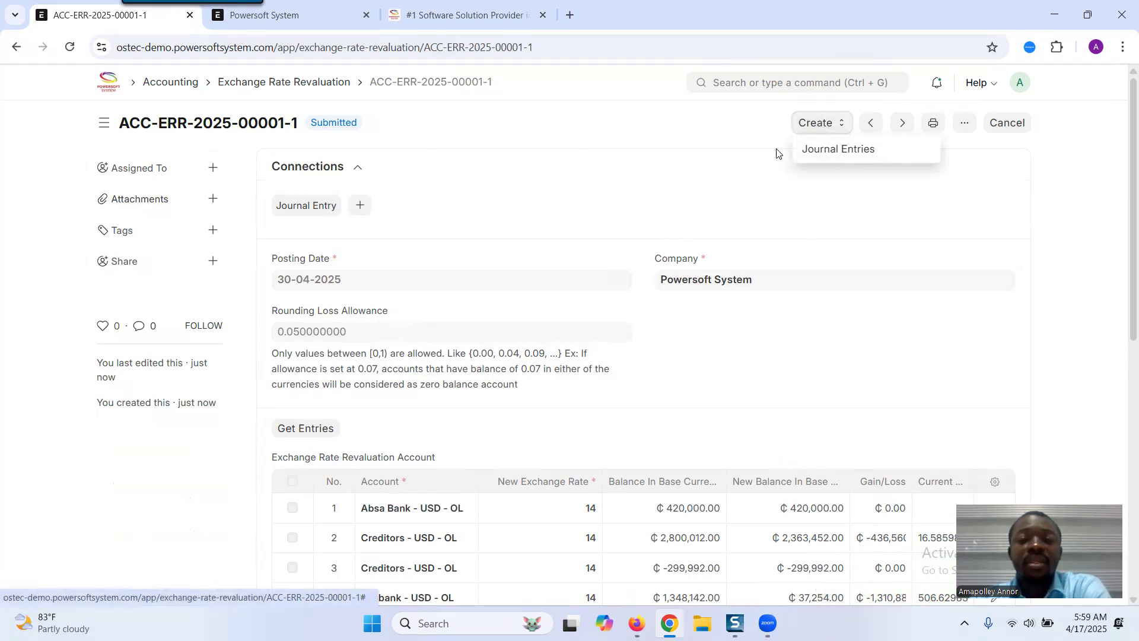
{"action": "left_click", "coordinate": [824, 156]}
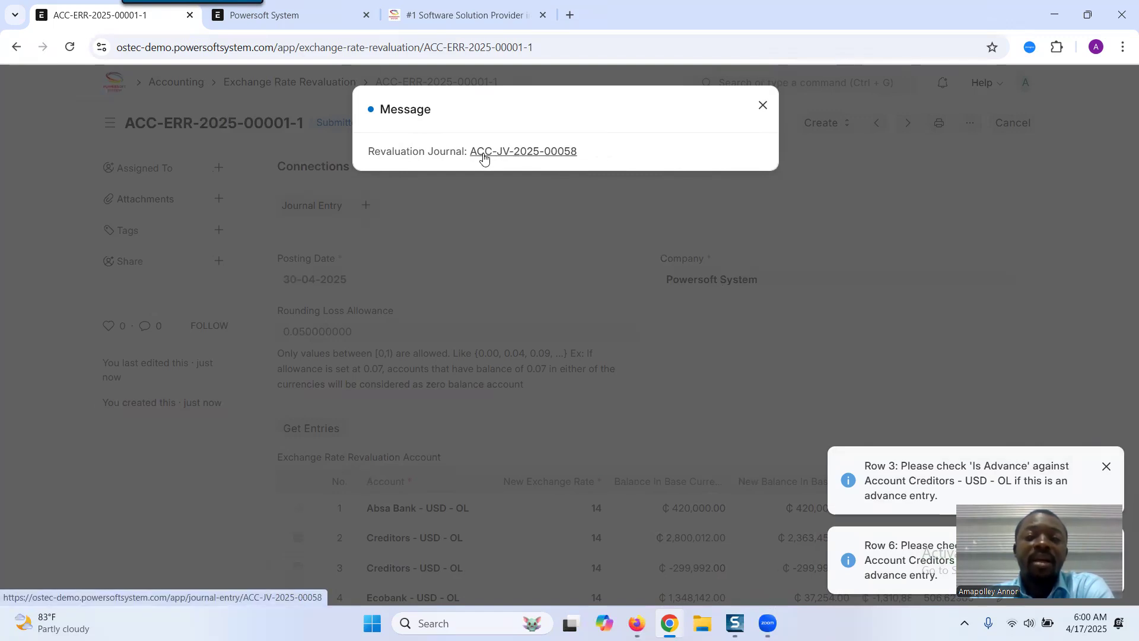
{"action": "left_click_drag", "start_coordinate": [584, 154], "coordinate": [473, 151]}
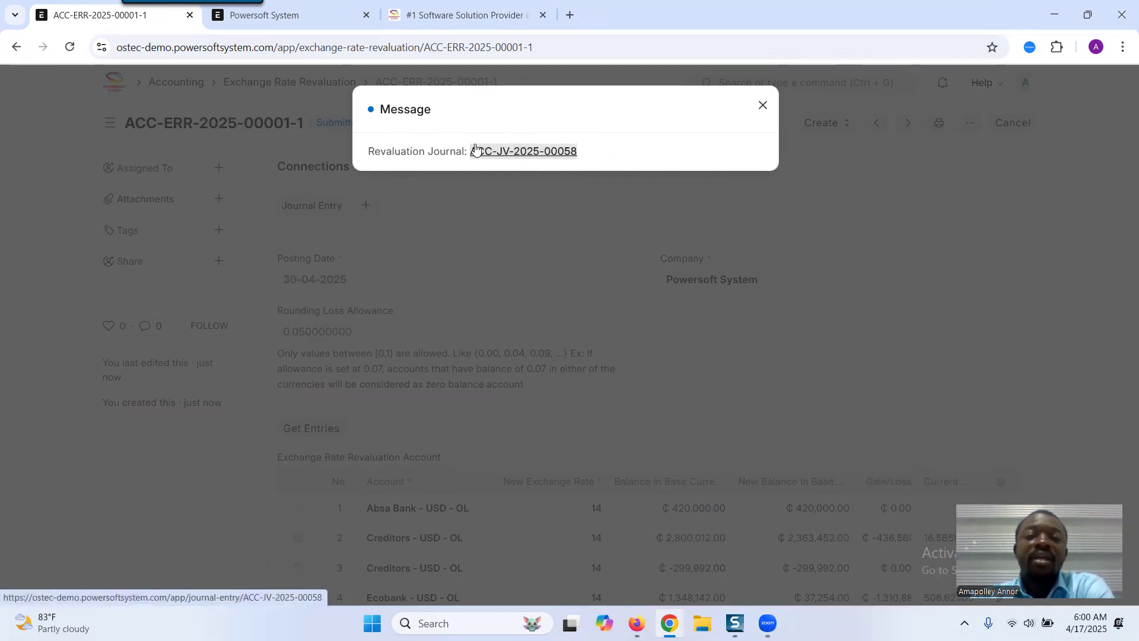
{"action": "left_click", "coordinate": [501, 152]}
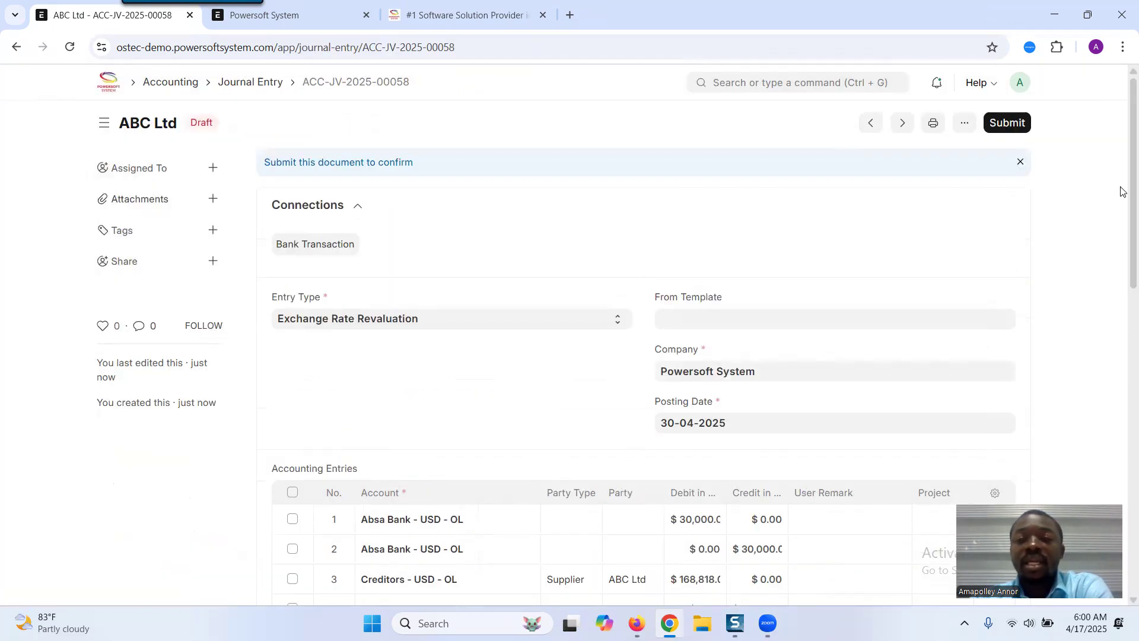
- Add the user remark 'exchange revaluation' to the revaluation journal entry
{"action": "left_click_drag", "start_coordinate": [1121, 189], "coordinate": [1122, 341]}
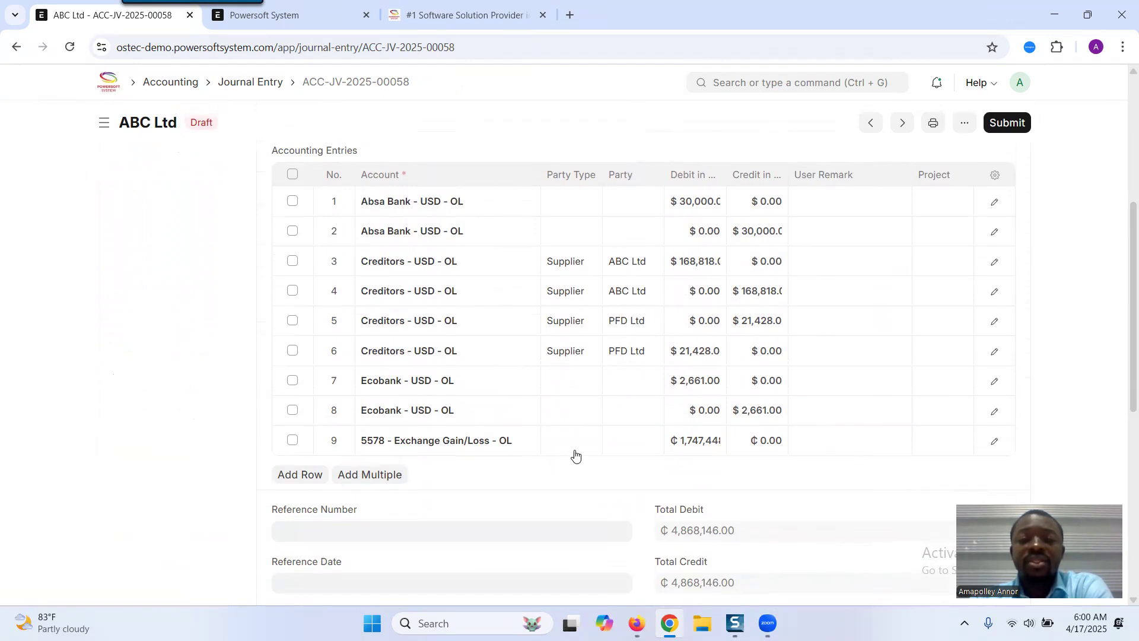
{"action": "left_click", "coordinate": [293, 439]}
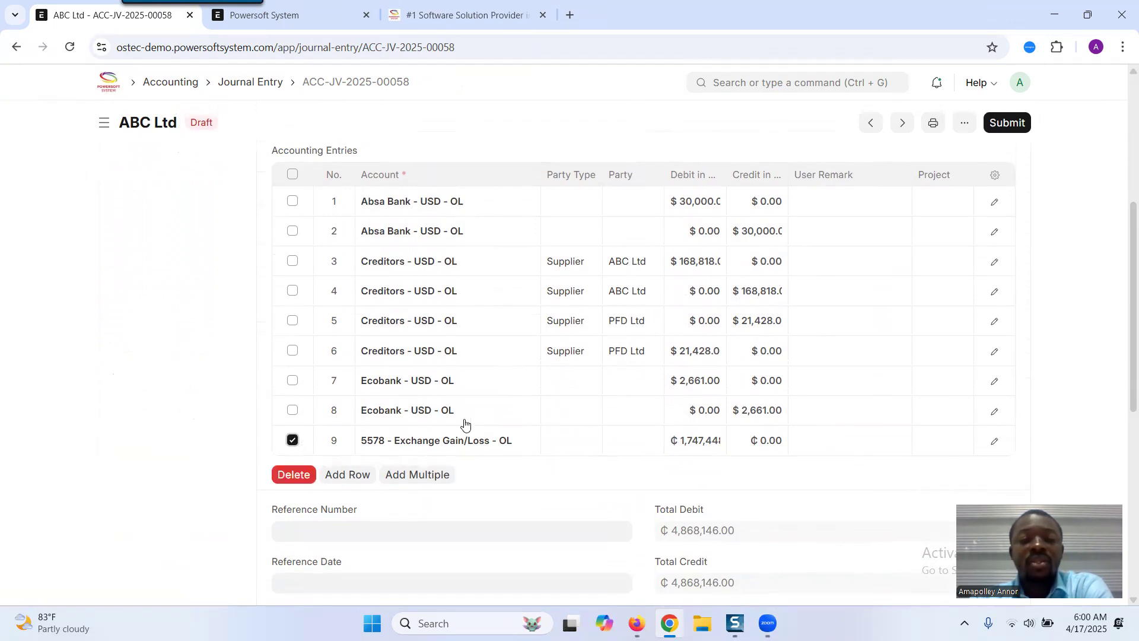
{"action": "left_click_drag", "start_coordinate": [1132, 308], "coordinate": [1132, 321]}
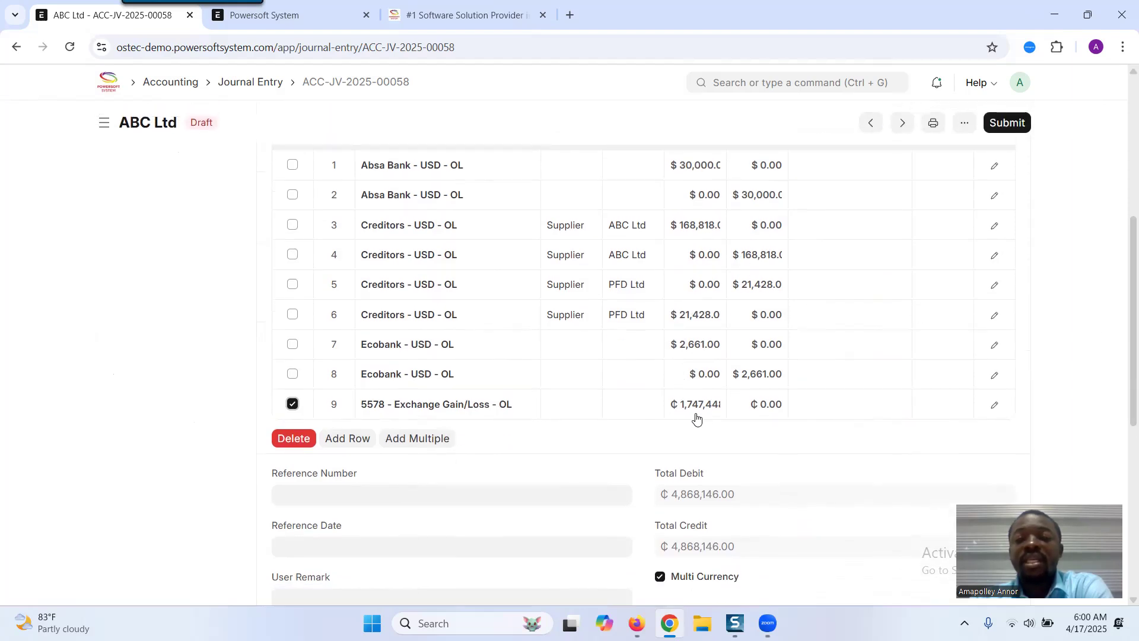
{"action": "scroll", "coordinate": [1123, 347], "scroll_direction": "down", "scroll_amount": 1}
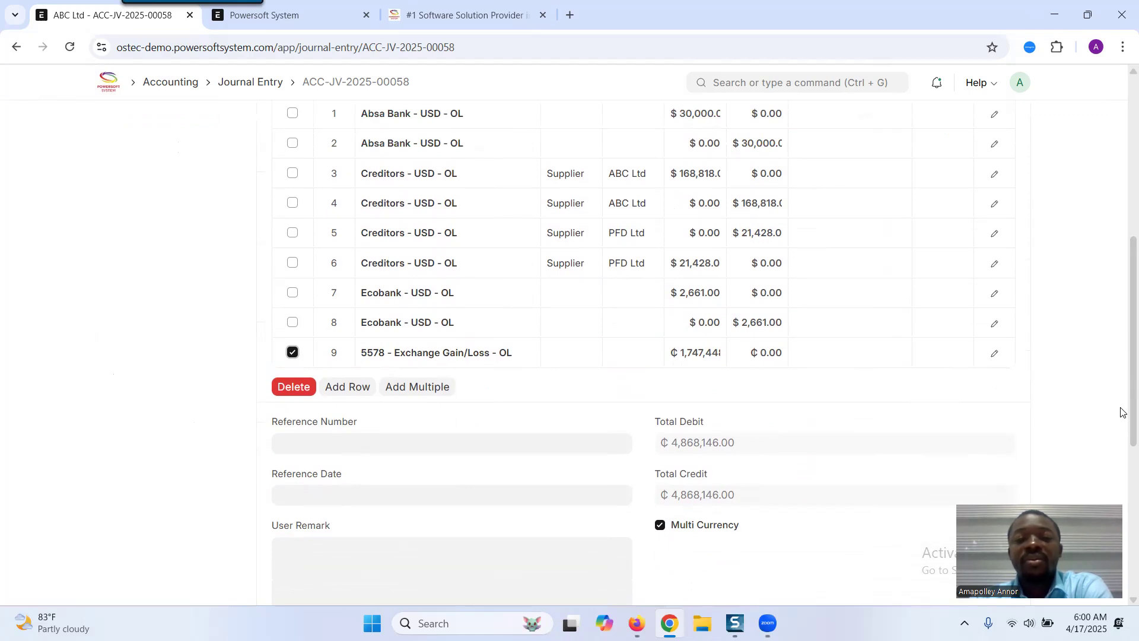
{"action": "scroll", "coordinate": [1121, 368], "scroll_direction": "up", "scroll_amount": 7}
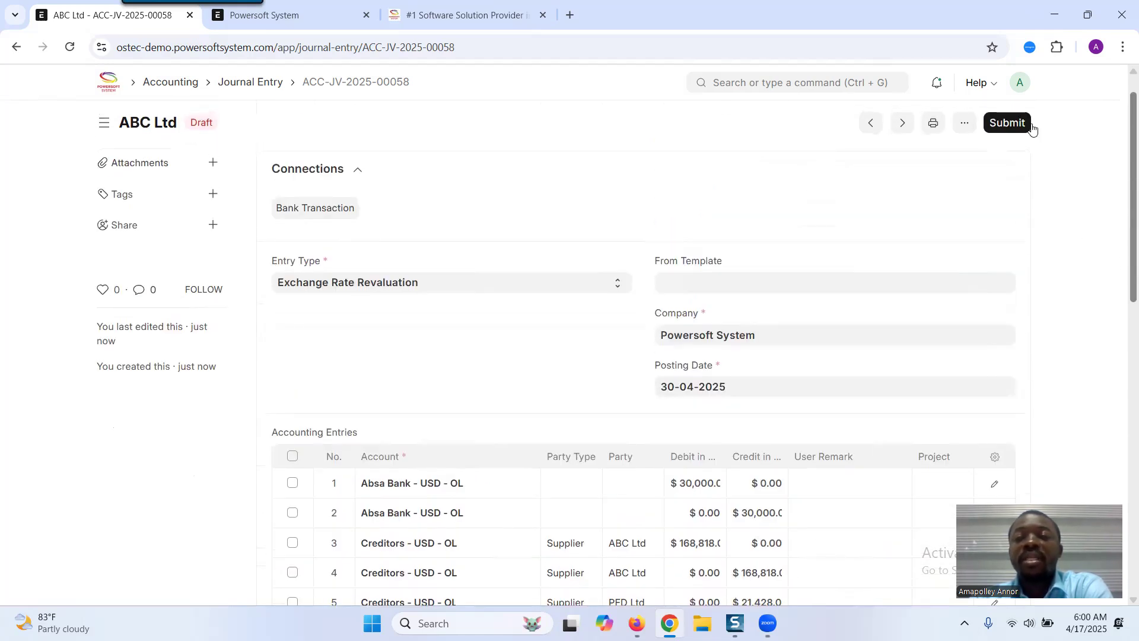
{"action": "scroll", "coordinate": [1032, 128], "scroll_direction": "down", "scroll_amount": 8}
{"action": "left_click", "coordinate": [333, 458]}
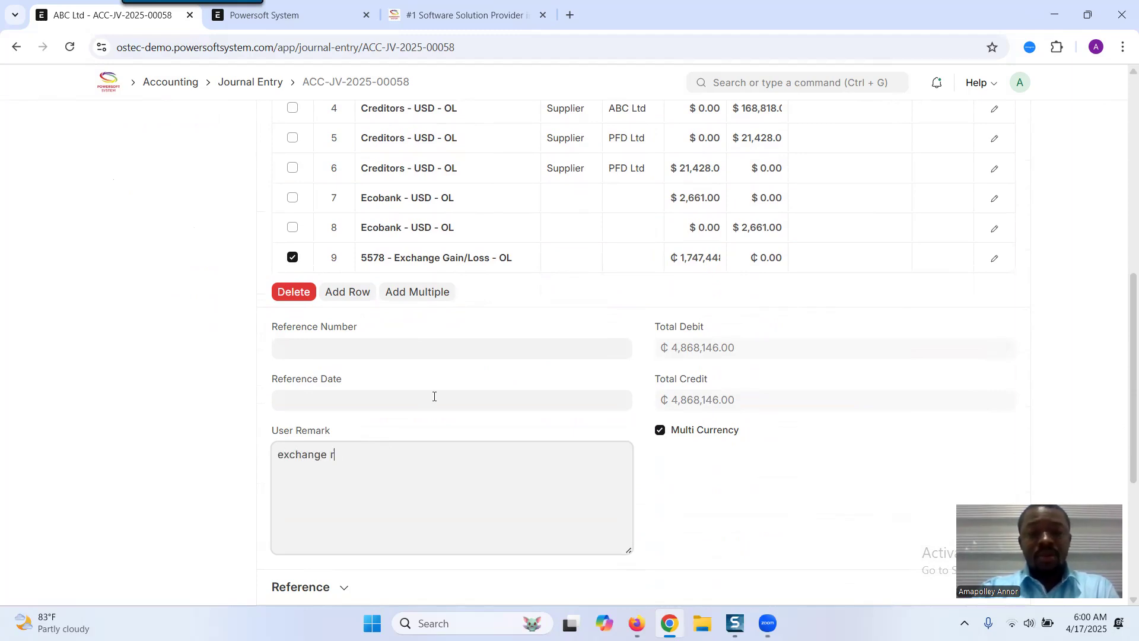
{"action": "type", "text": "revaluation"}
- Save the journal entry and submit it, confirming the submission
{"action": "scroll", "coordinate": [540, 381], "scroll_direction": "up", "scroll_amount": 8}
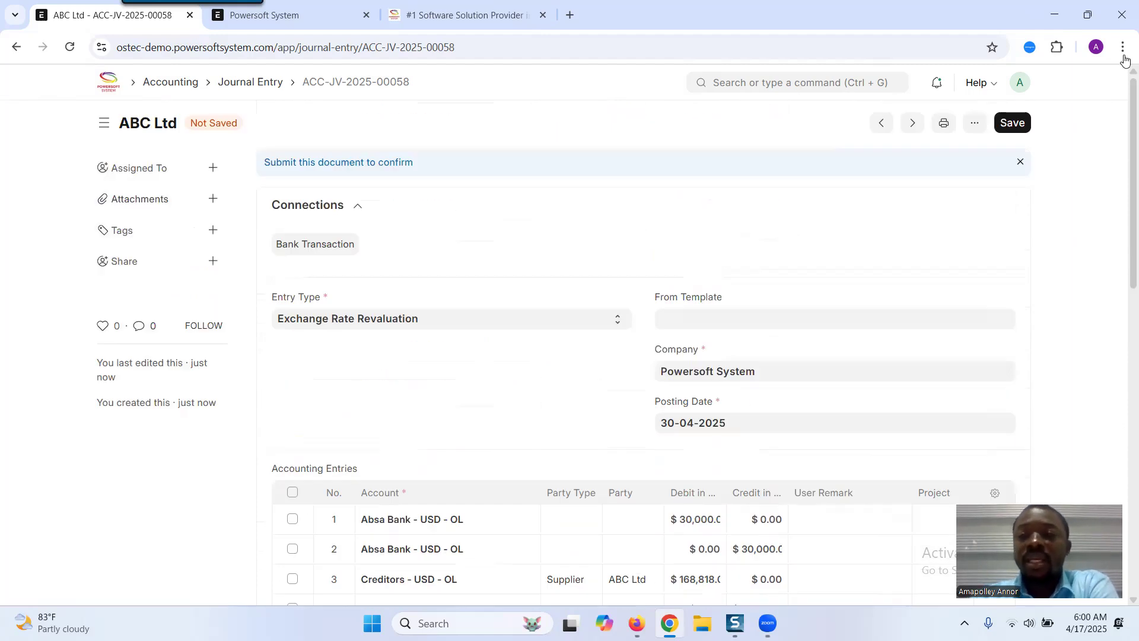
{"action": "left_click", "coordinate": [1019, 116]}
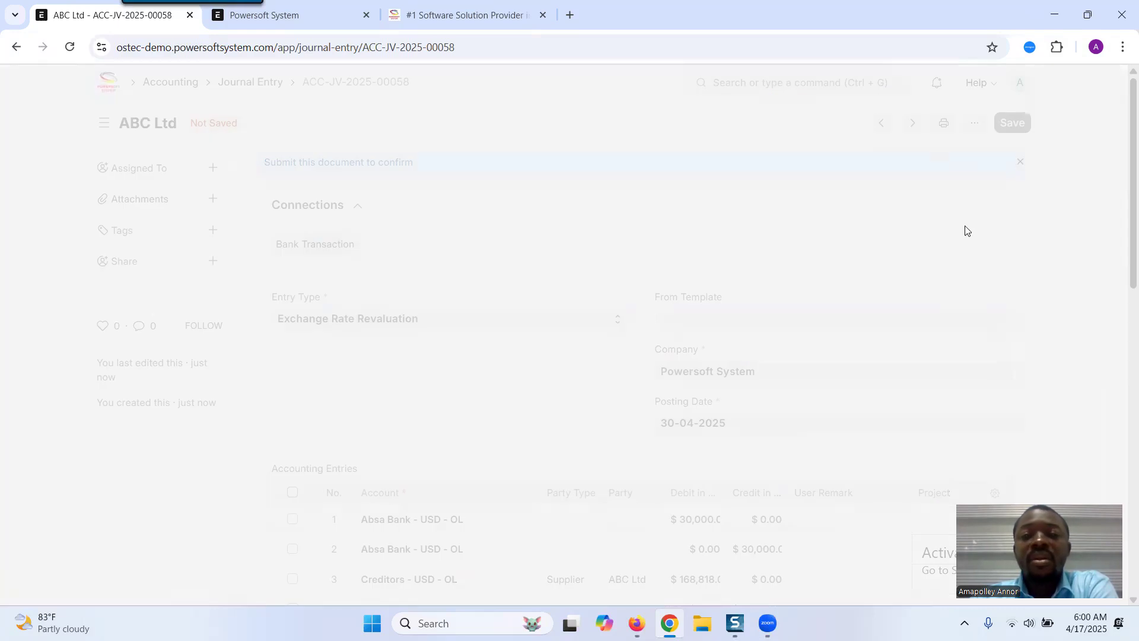
{"action": "key", "text": "ctrl+s"}
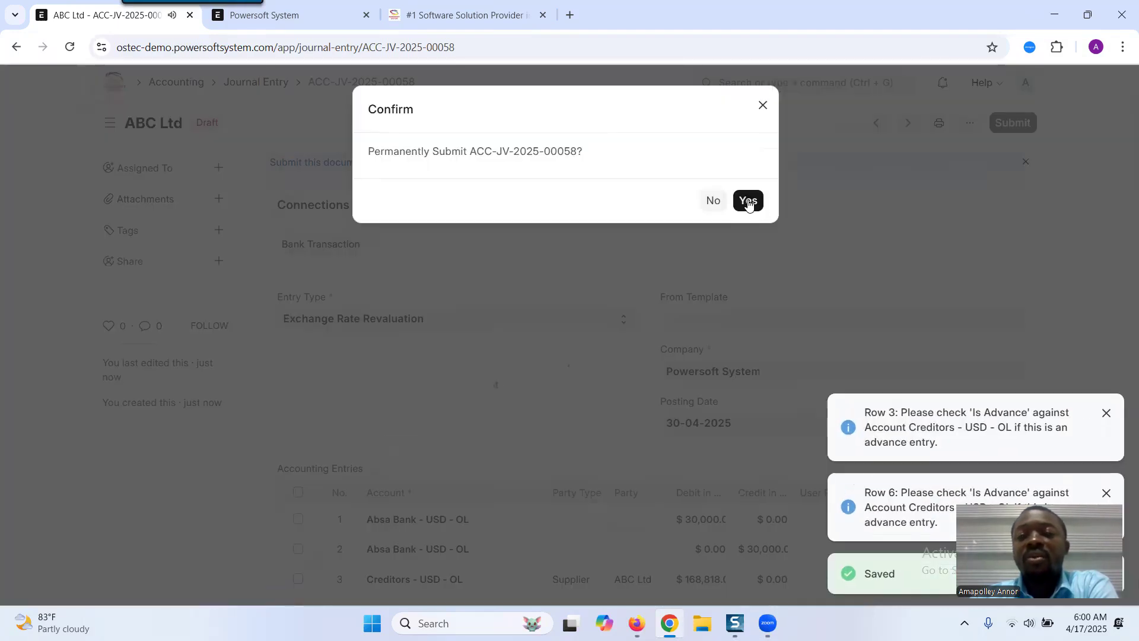
{"action": "left_click", "coordinate": [748, 200]}
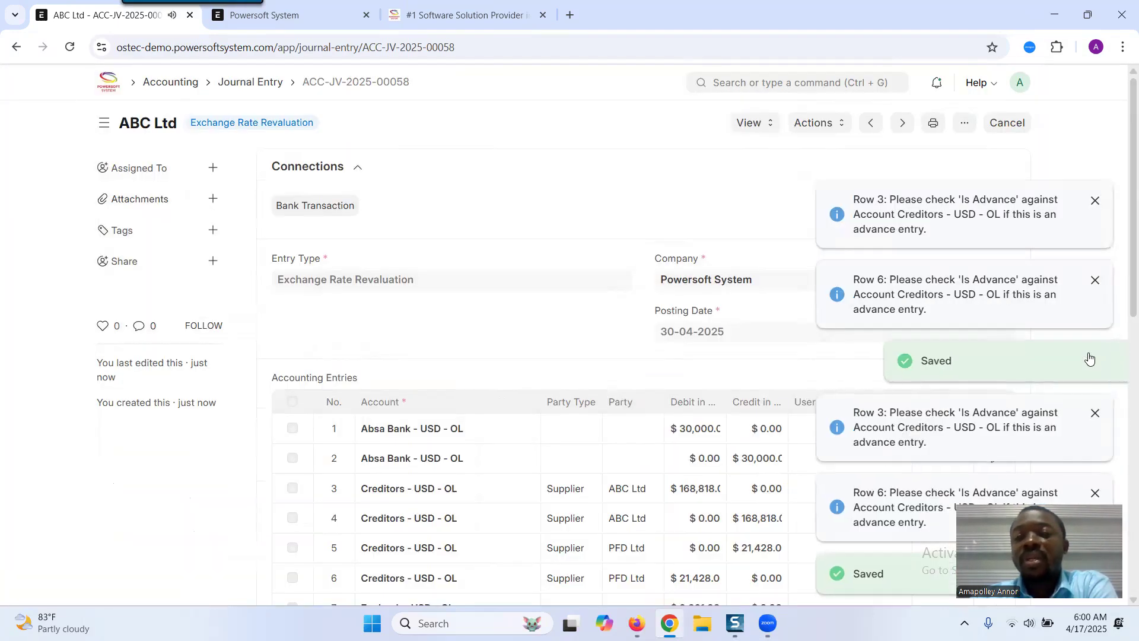
{"action": "left_click", "coordinate": [766, 123]}
{"action": "left_click", "coordinate": [762, 151]}
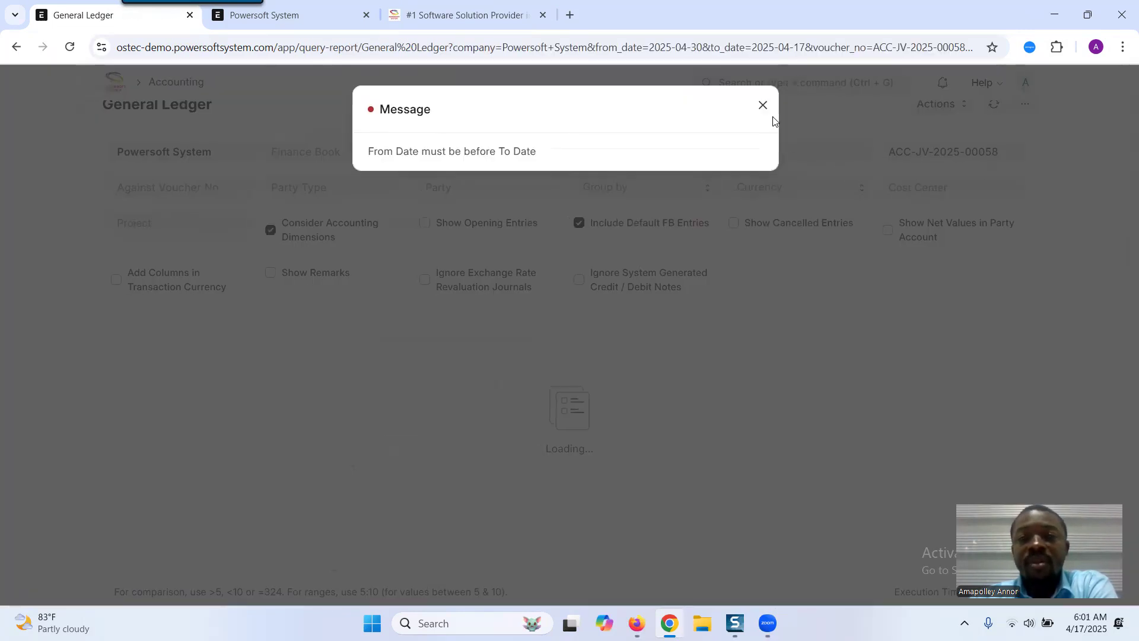
{"action": "left_click", "coordinate": [763, 106]}
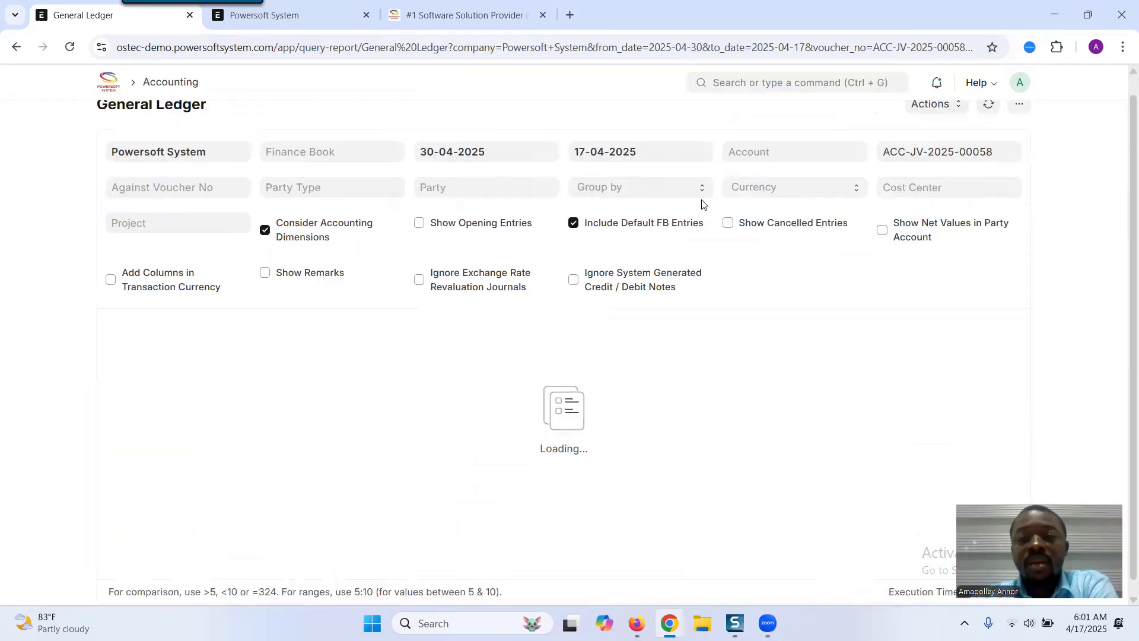
{"action": "scroll", "coordinate": [940, 158], "scroll_direction": "up", "scroll_amount": 1}
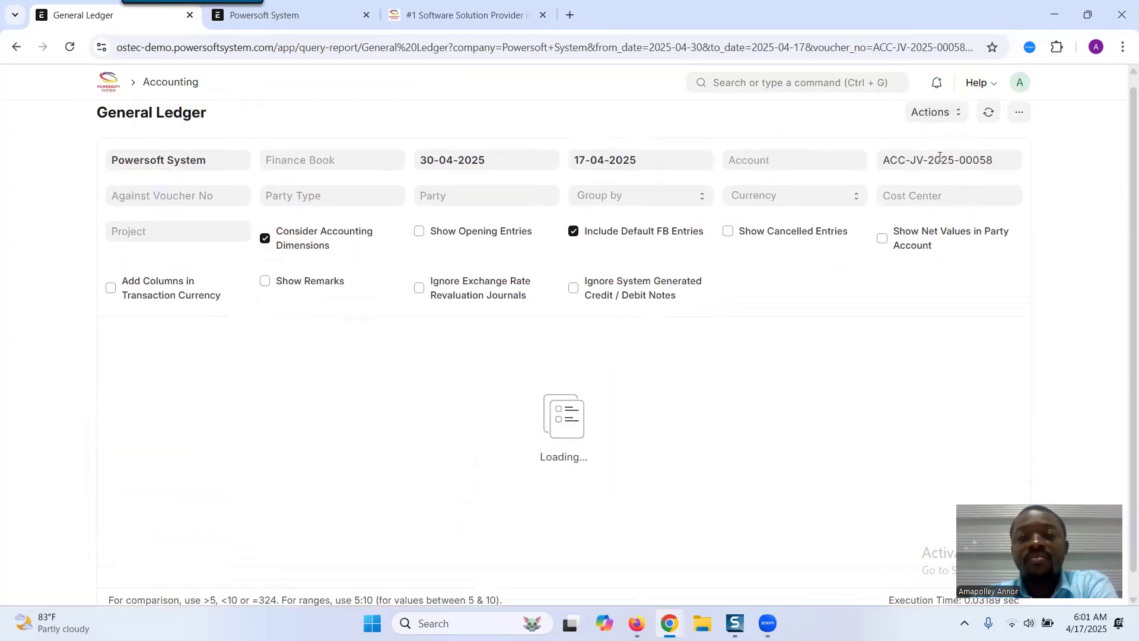
{"action": "left_click", "coordinate": [16, 47]}
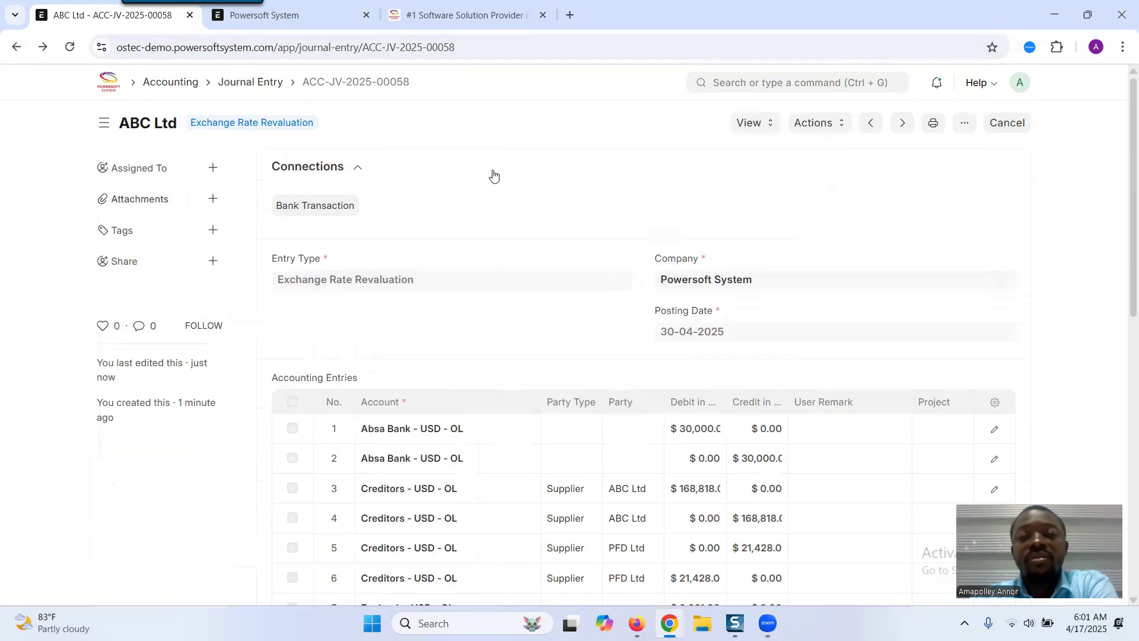
- Open the journal entry's accounting ledger and set the report's end date to 30-04-2025
{"action": "left_click", "coordinate": [762, 127]}
{"action": "left_click", "coordinate": [754, 148]}
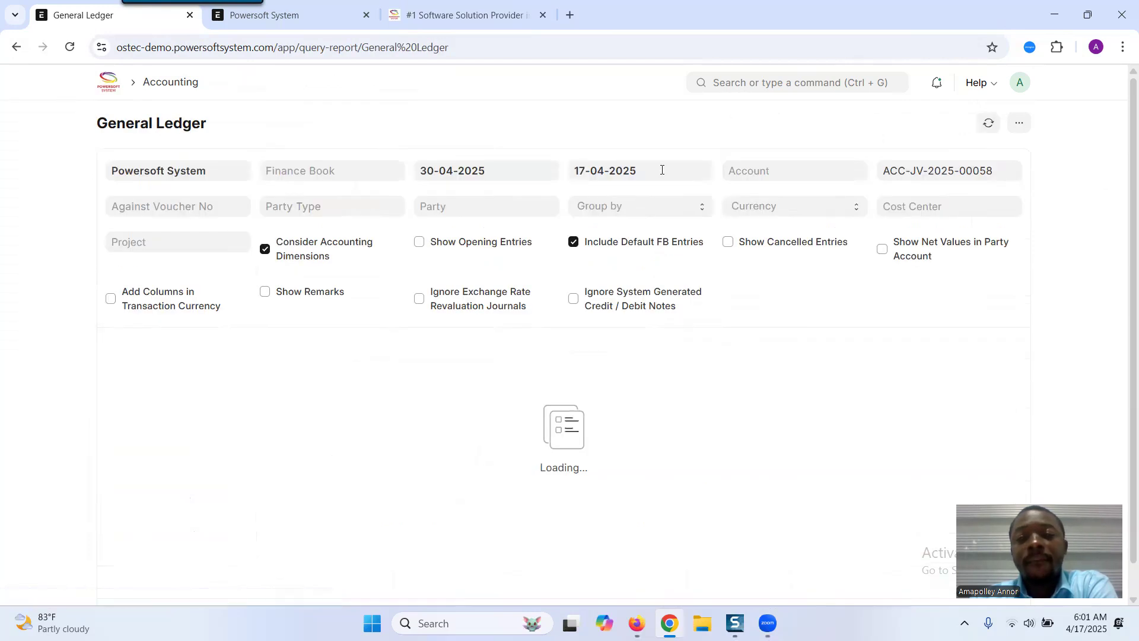
{"action": "left_click", "coordinate": [758, 107]}
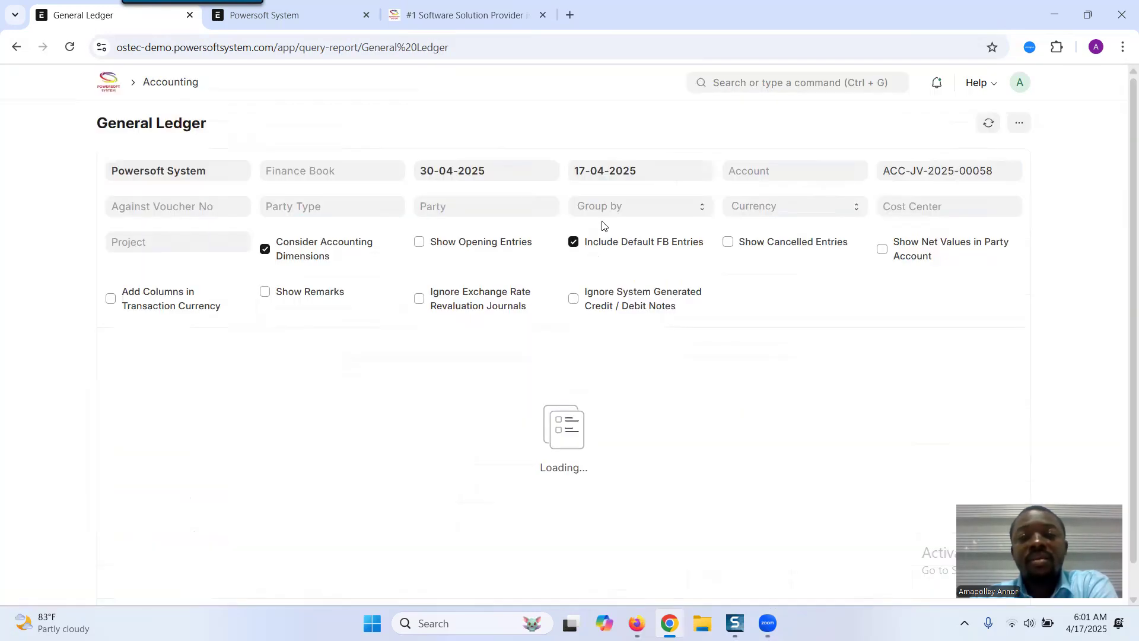
{"action": "left_click", "coordinate": [618, 175]}
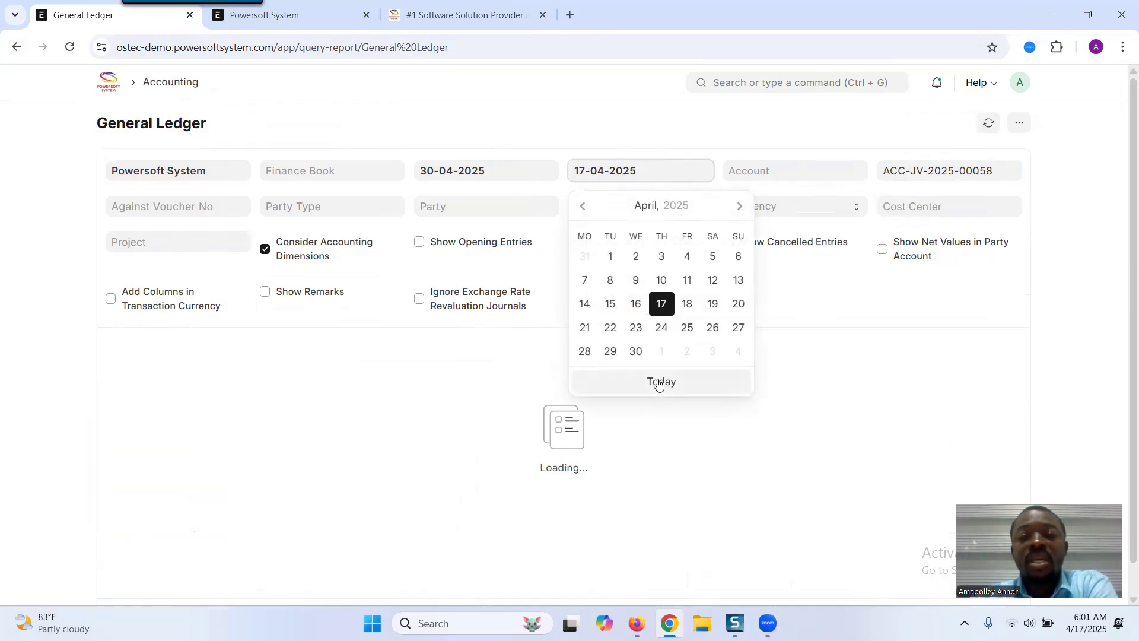
{"action": "left_click", "coordinate": [636, 351]}
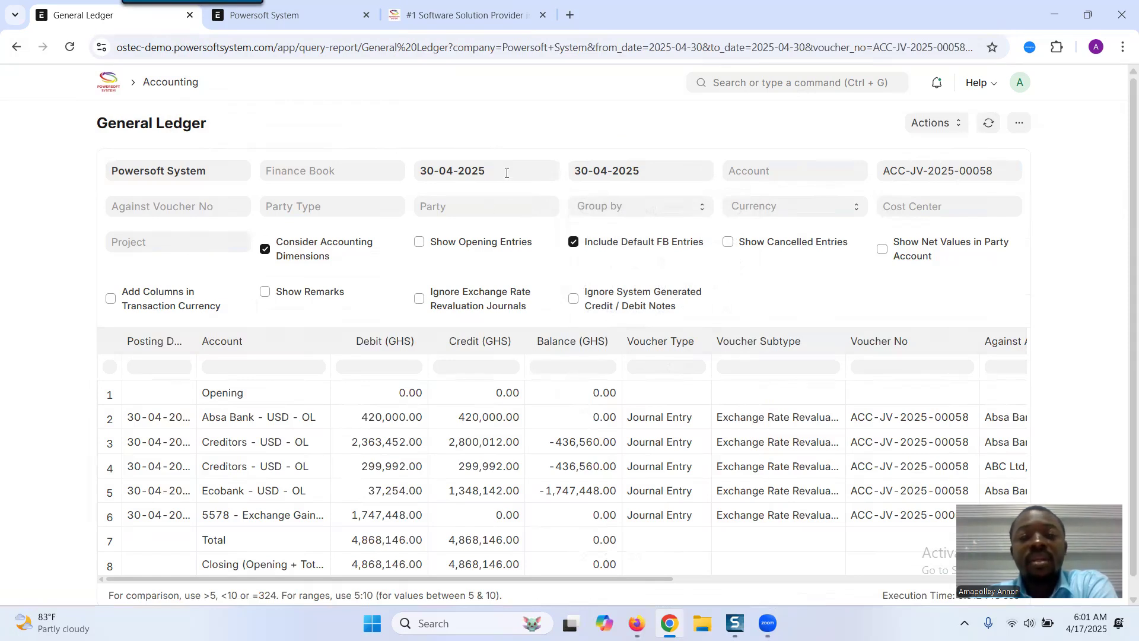
- Review the ledger report's entries across all its columns
{"action": "scroll", "coordinate": [1124, 254], "scroll_direction": "down", "scroll_amount": 1}
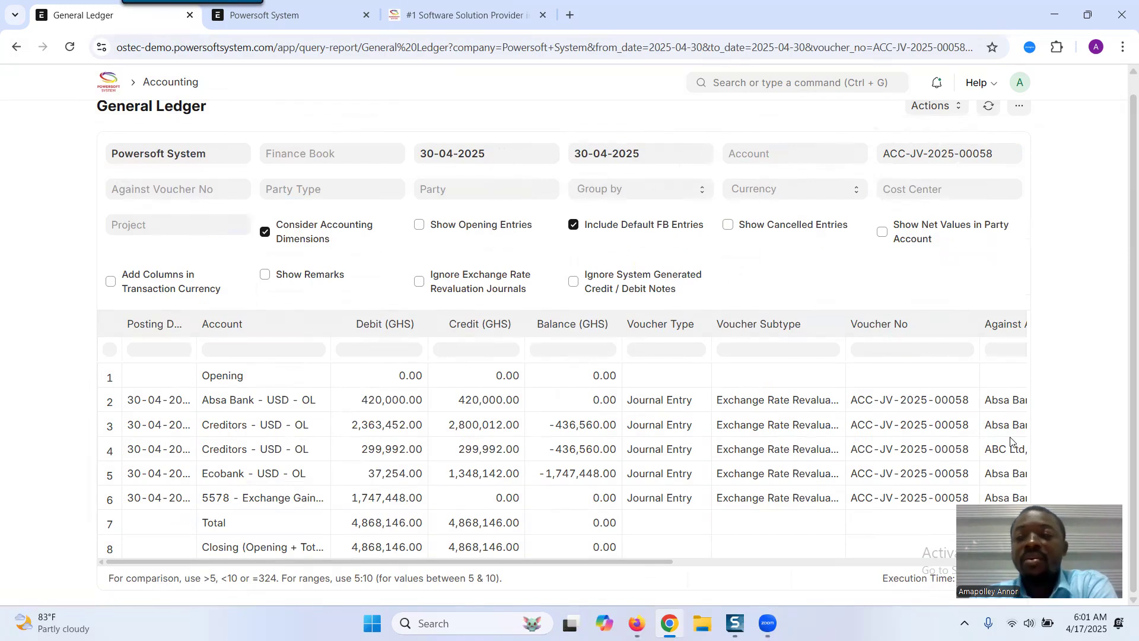
{"action": "left_click_drag", "start_coordinate": [608, 562], "coordinate": [720, 569]}
{"action": "left_click_drag", "start_coordinate": [449, 557], "coordinate": [350, 560]}
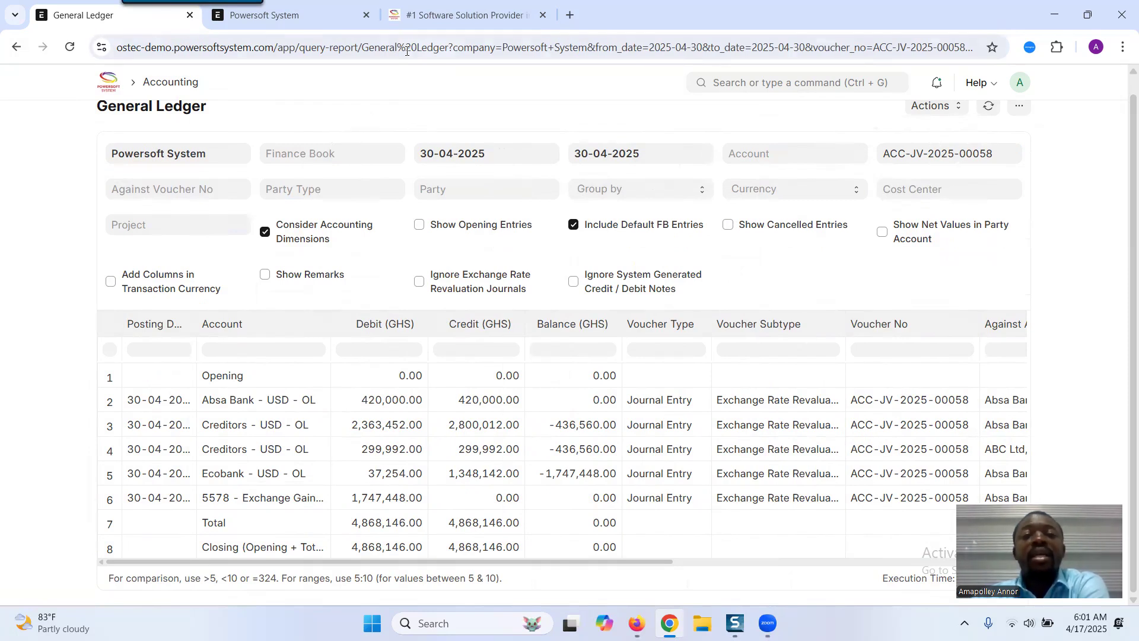
{"action": "left_click", "coordinate": [457, 16]}
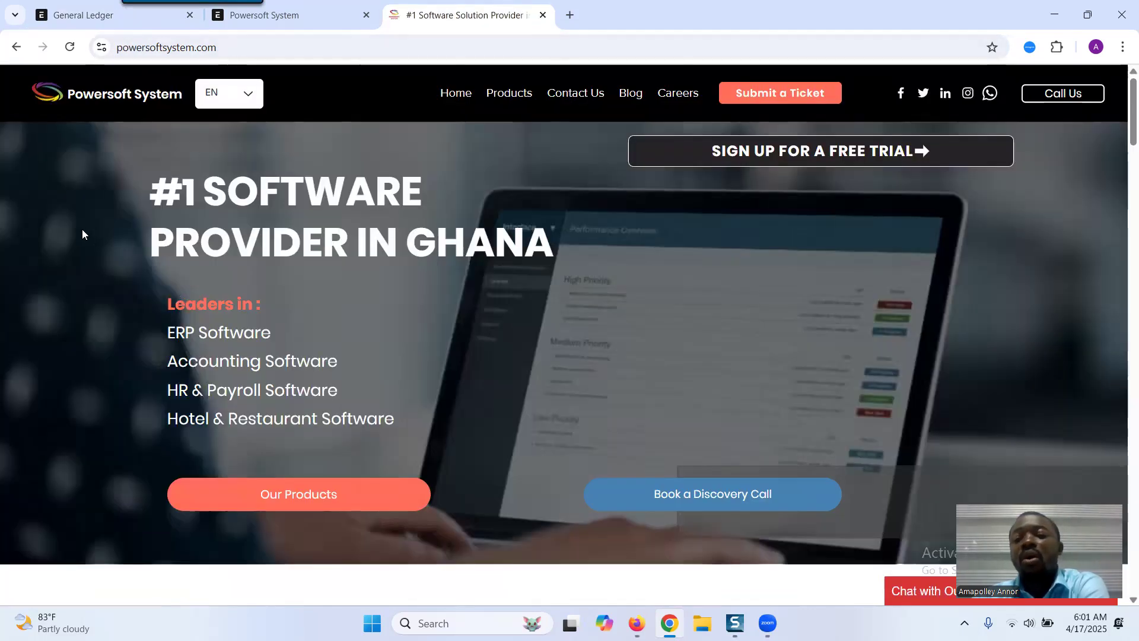